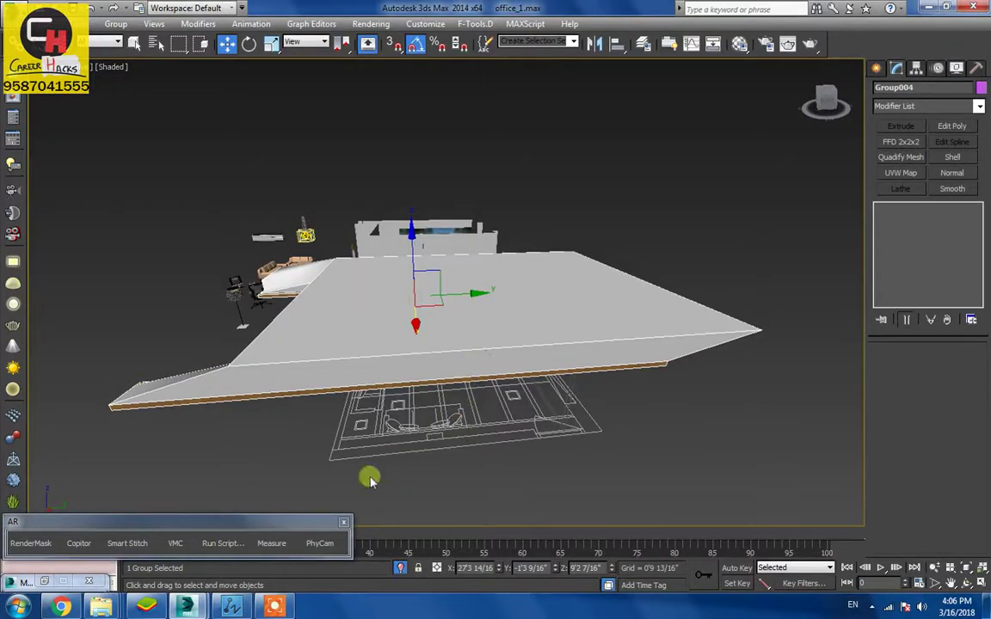
- Check the displaced wood-and-beam ceiling group from below and return it to its place over the office room
middle_click_drag(370, 480, 415, 277, "alt")
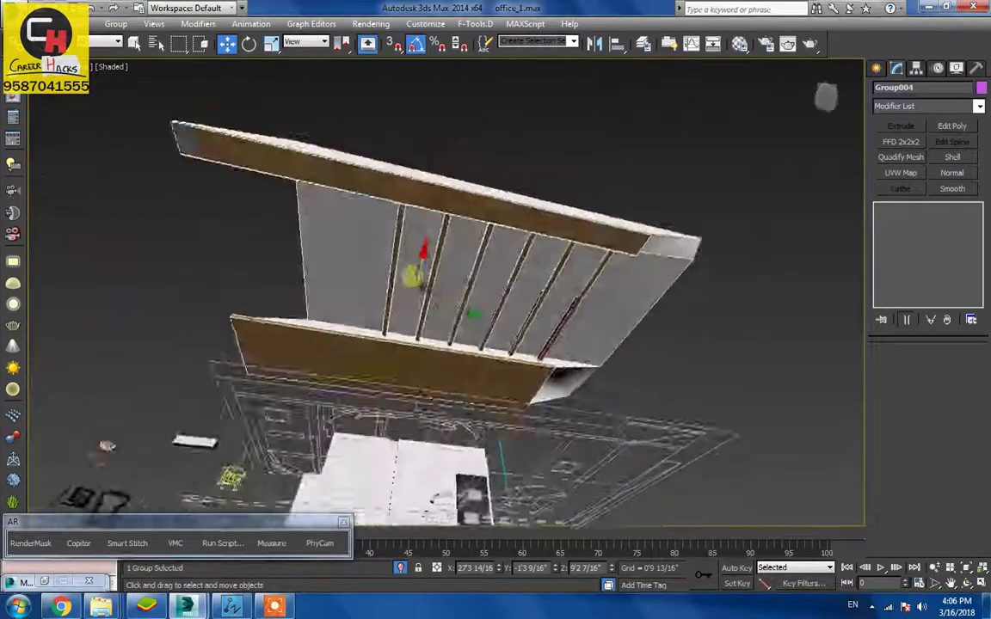
middle_click_drag(639, 407, 493, 362, "alt")
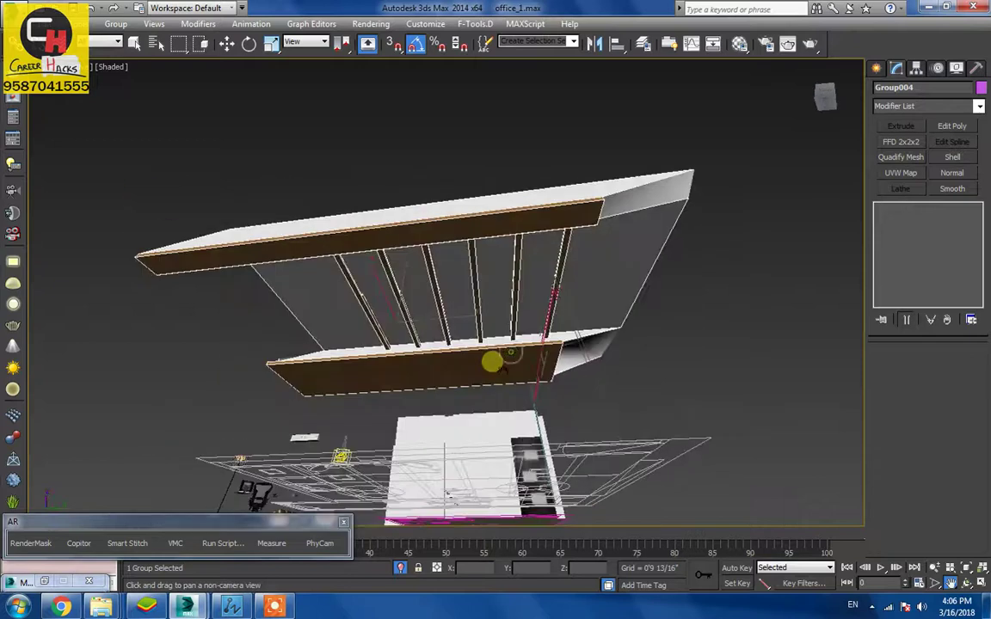
key("w")
key("ctrl+d")
mouse_move(609, 385)
left_mouse_down()
mouse_move(598, 388)
mouse_move(603, 404)
left_mouse_up()
left_click(602, 404)
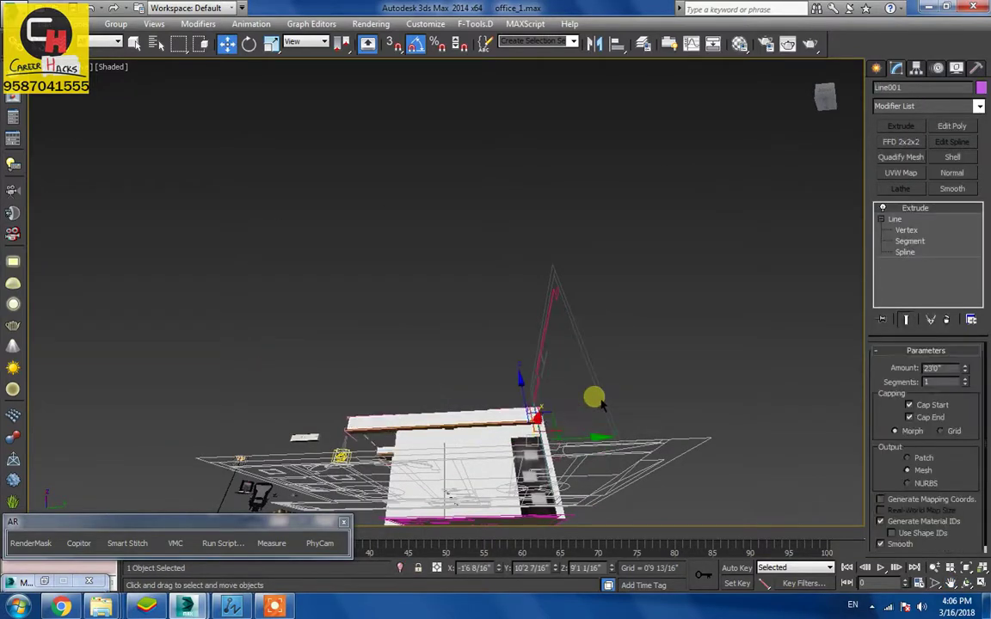
middle_click_drag(602, 404, 430, 361, "alt")
scroll(552, 434, "up", 3)
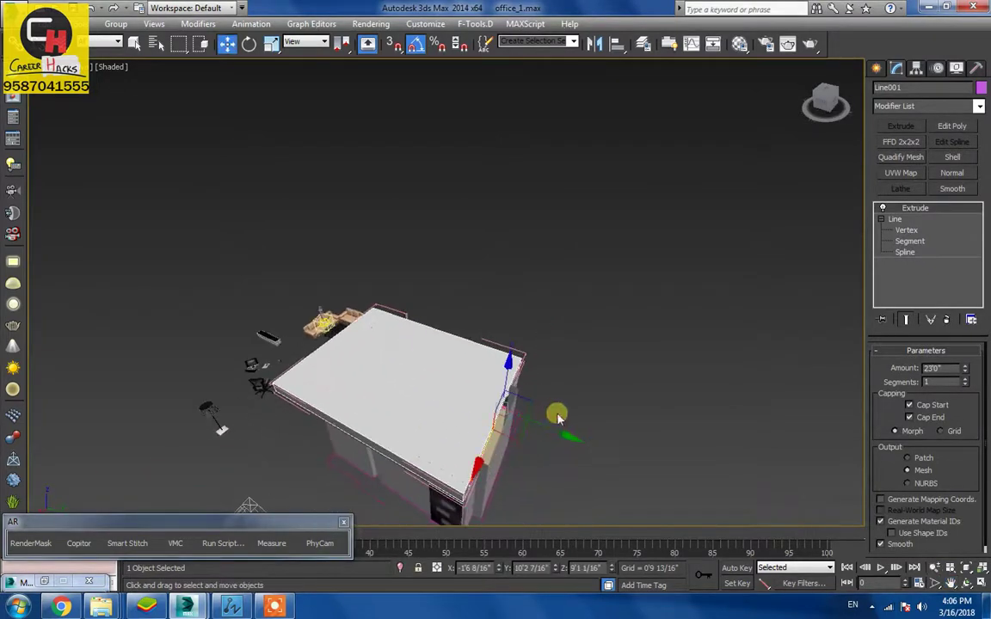
- Move the ceiling group about 1' along positive Y over the office walls and clear the selection
left_click(640, 408)
left_click(425, 356)
left_click(457, 373)
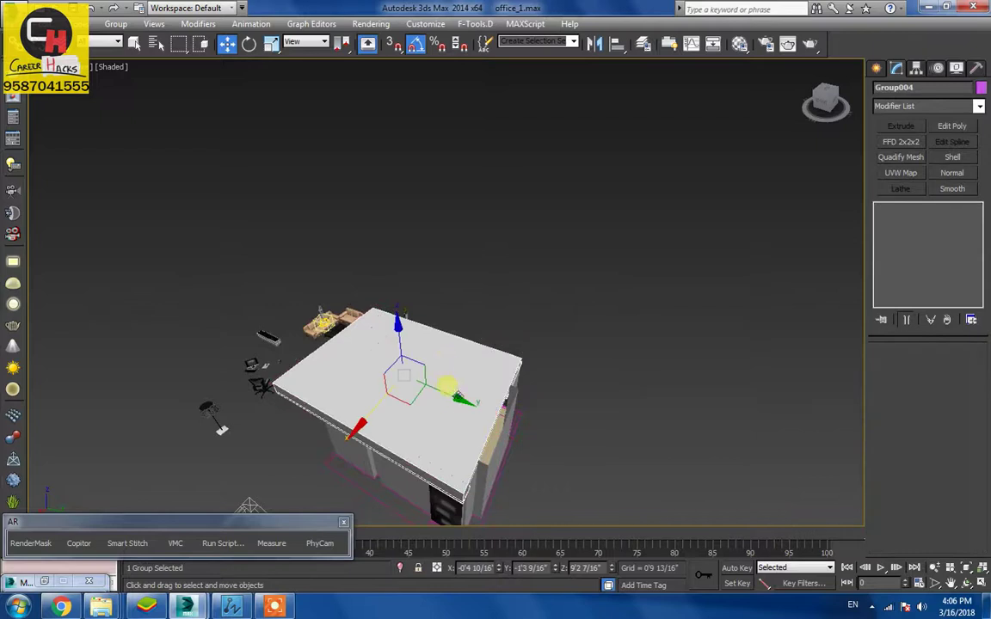
left_click_drag(458, 404, 466, 406)
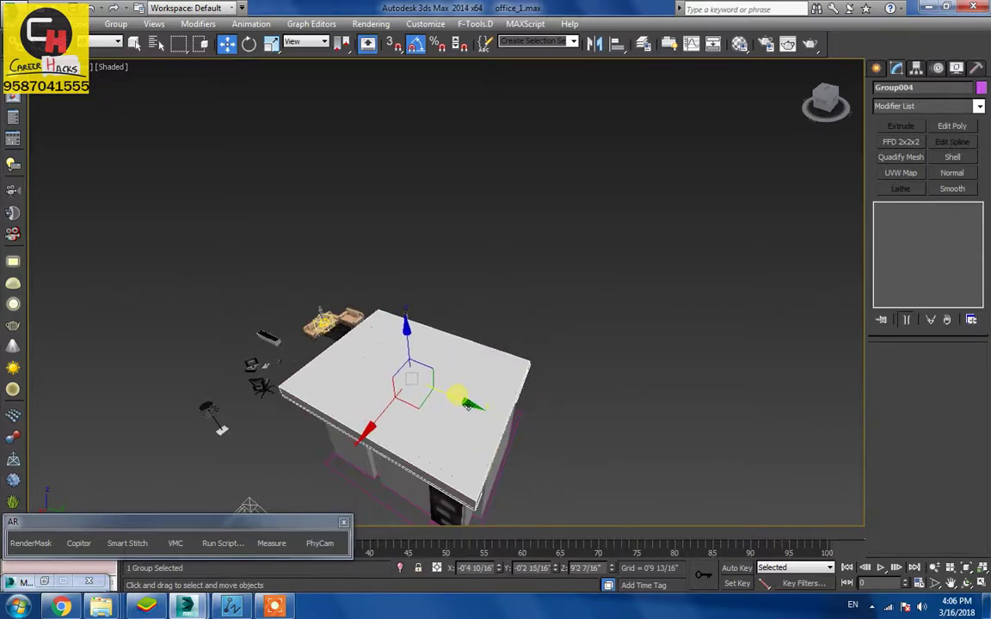
middle_click_drag(467, 404, 690, 388, "alt")
left_click(567, 282)
- View the room interior through the camera and bring the desk and chair plan on the floor into view
key("c")
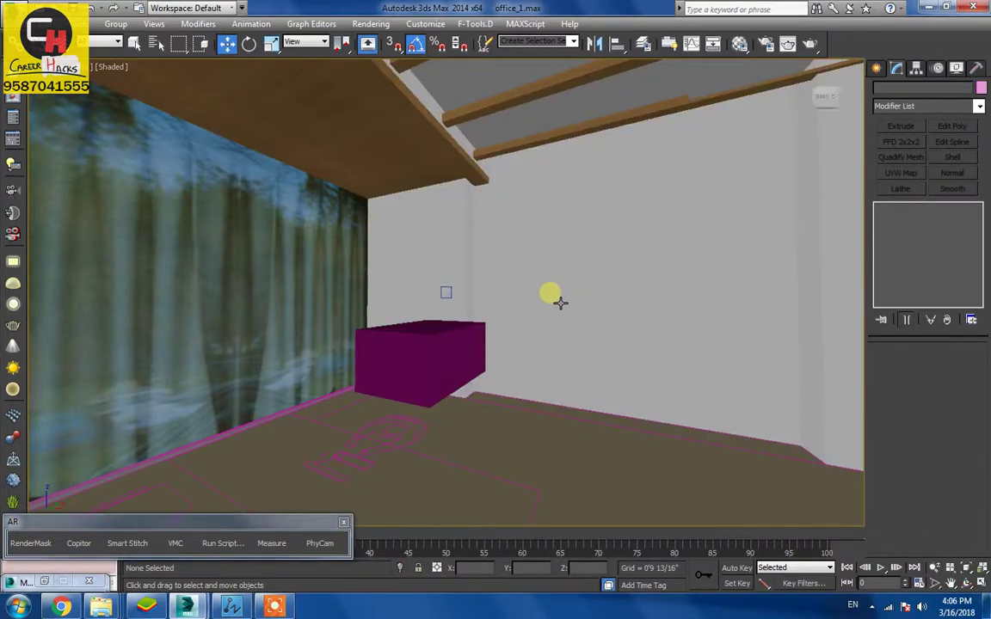
key("alt+z")
middle_click_drag(642, 294, 529, 336)
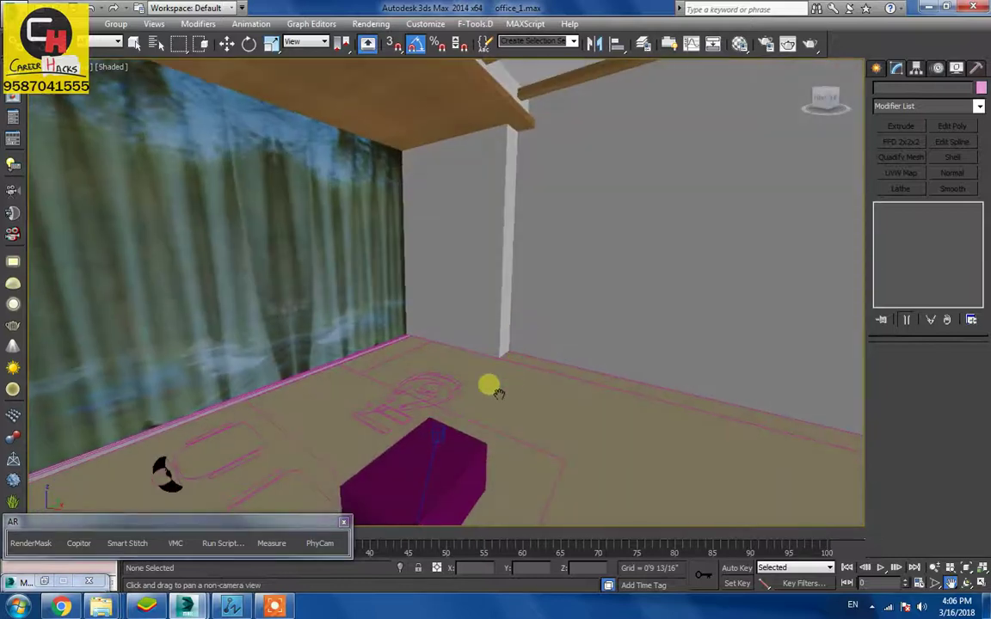
left_click_drag(619, 251, 607, 343)
middle_click_drag(608, 342, 628, 319, "alt")
right_click(628, 319)
key("ctrl+p")
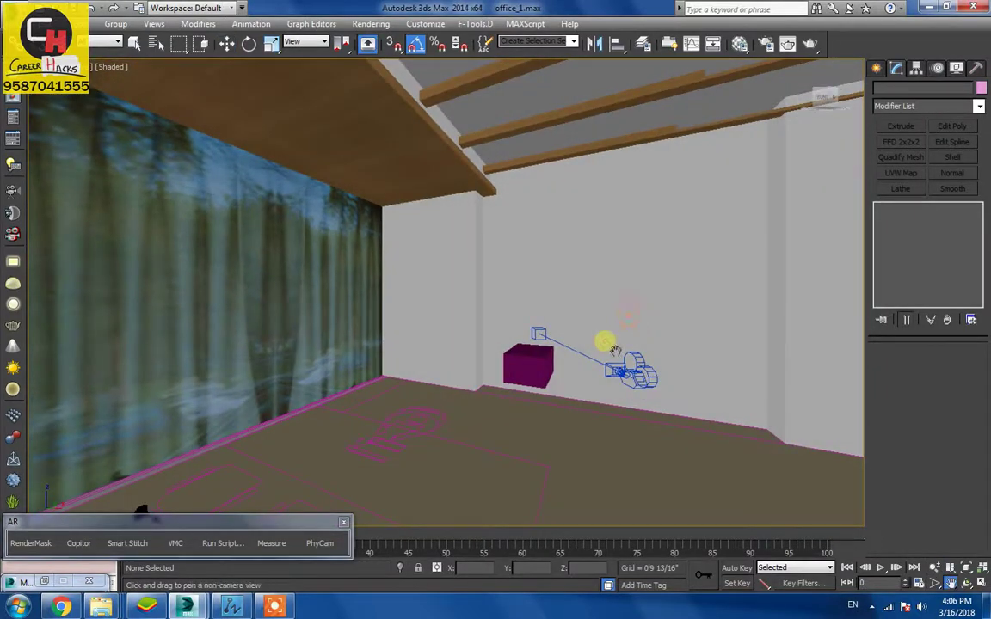
left_click_drag(342, 389, 471, 292)
middle_click_drag(482, 301, 496, 416, "alt")
right_click(496, 415)
- Trace the desk outline on the floor plan with an 8' by 3' rectangle using 2.5D vertex snapping
right_click(590, 411)
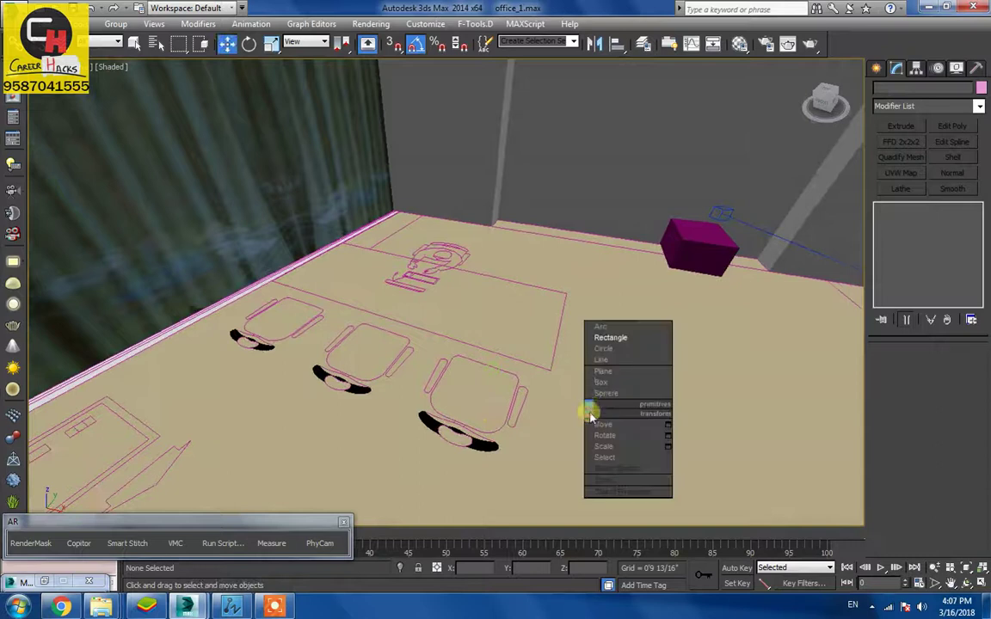
left_click(618, 338)
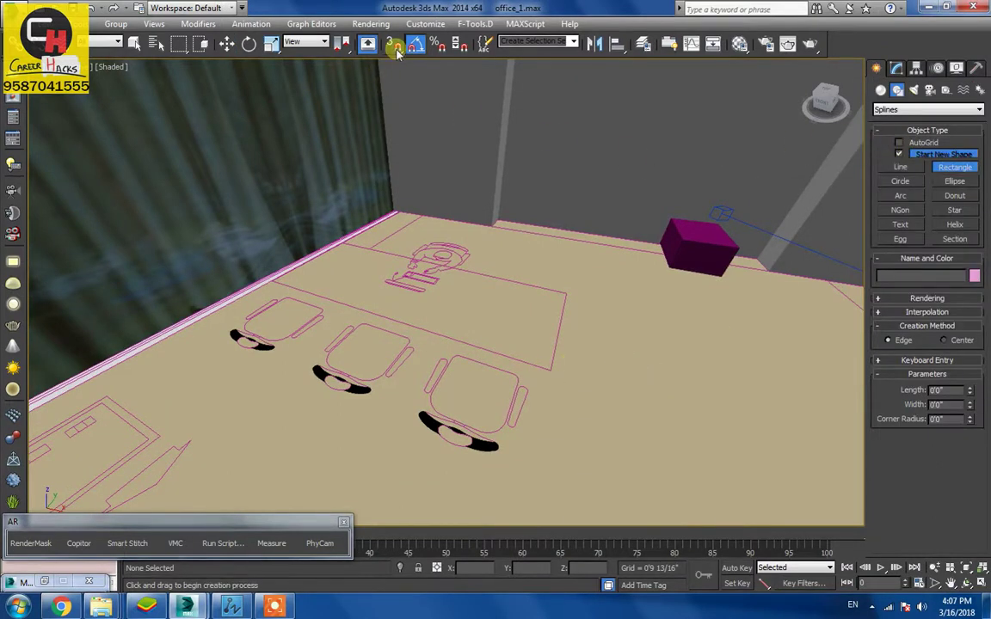
left_click(392, 88)
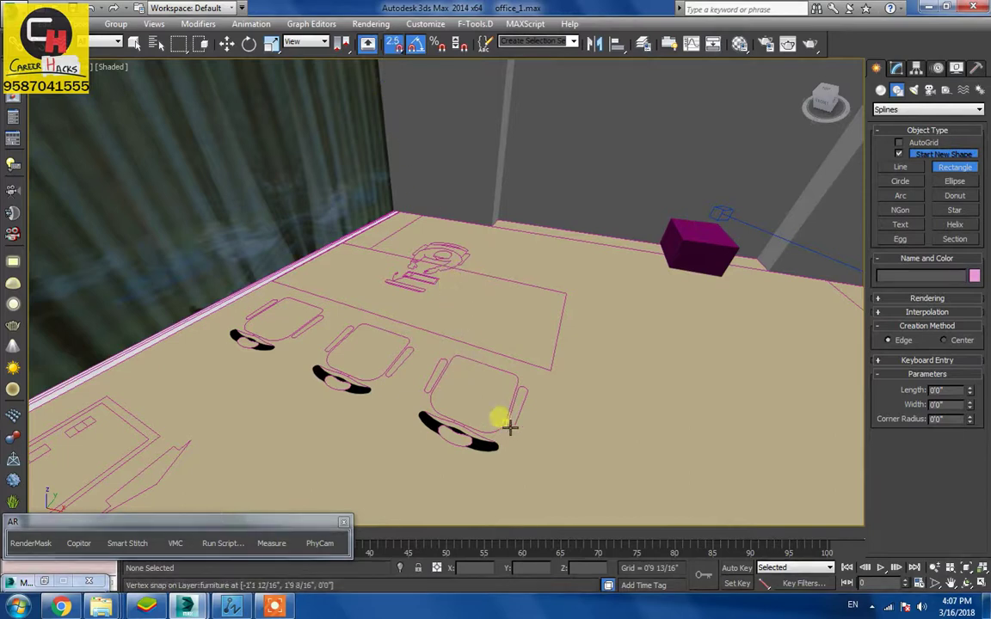
left_click_drag(558, 383, 353, 256)
key("w")
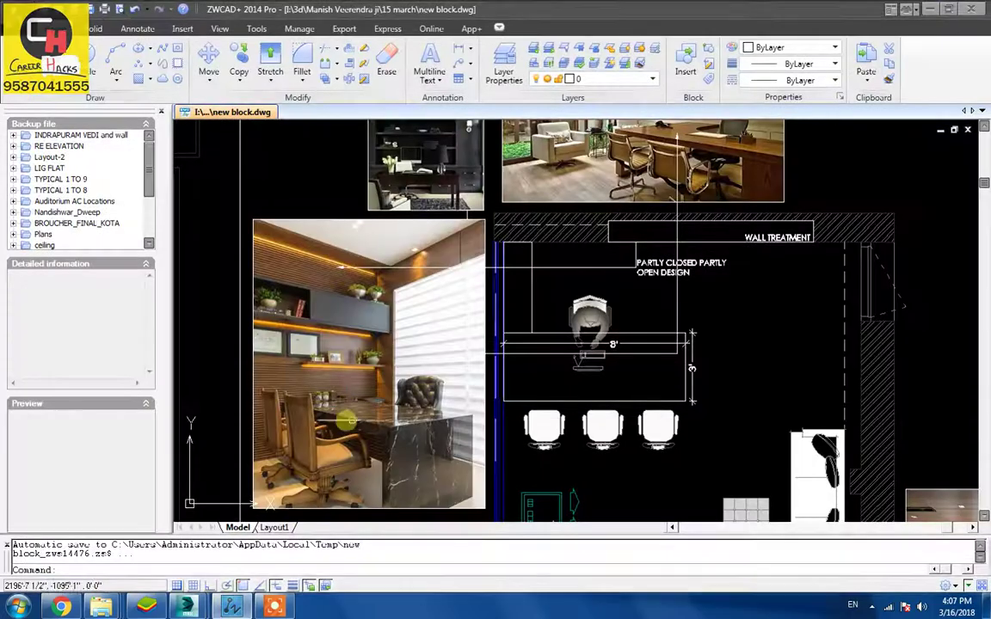
- Examine the desk reference photos and plan in ZWCAD and compare them with the desk outline in 3ds Max
middle_click_drag(601, 183, 579, 327)
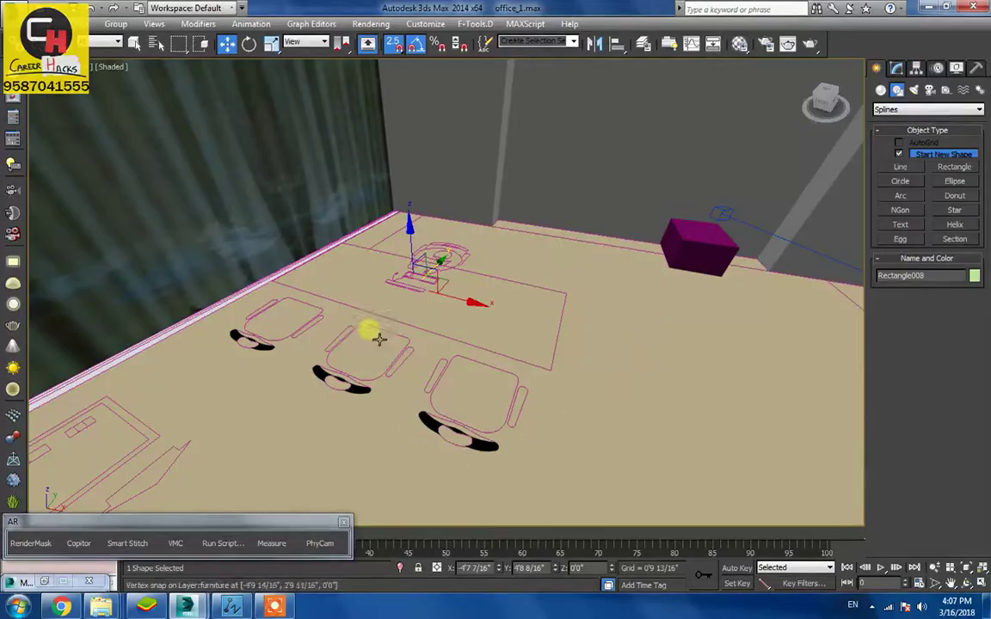
scroll(384, 270, "up", 2)
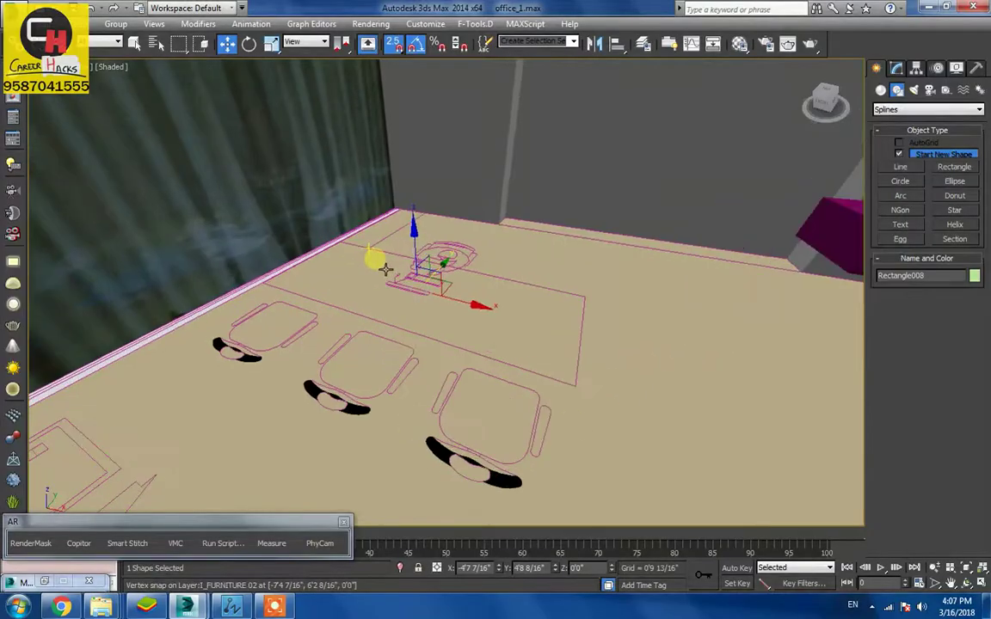
middle_click_drag(384, 279, 381, 317, "alt")
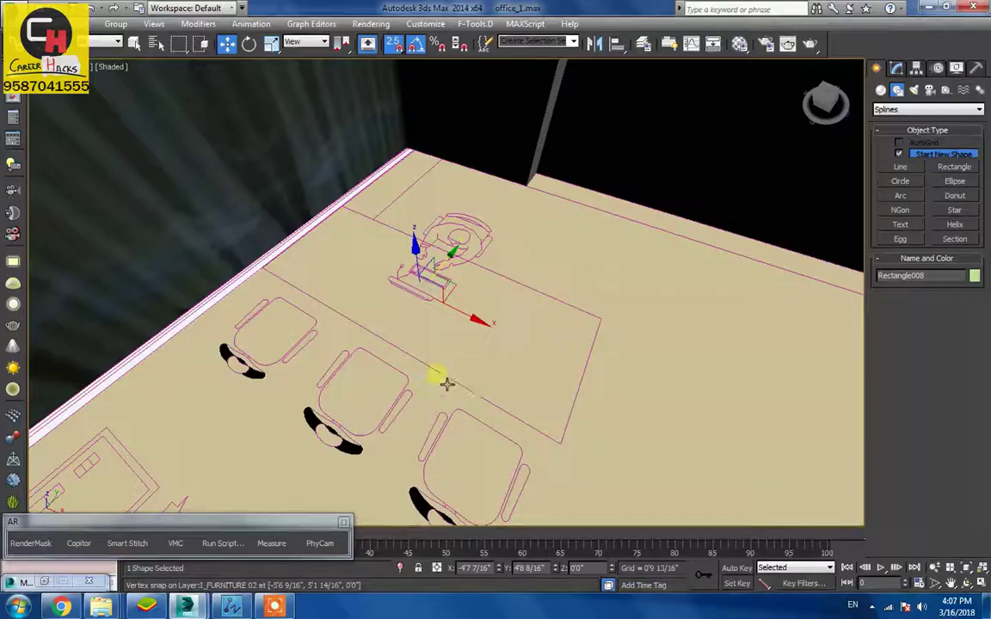
middle_click_drag(438, 376, 458, 335, "alt")
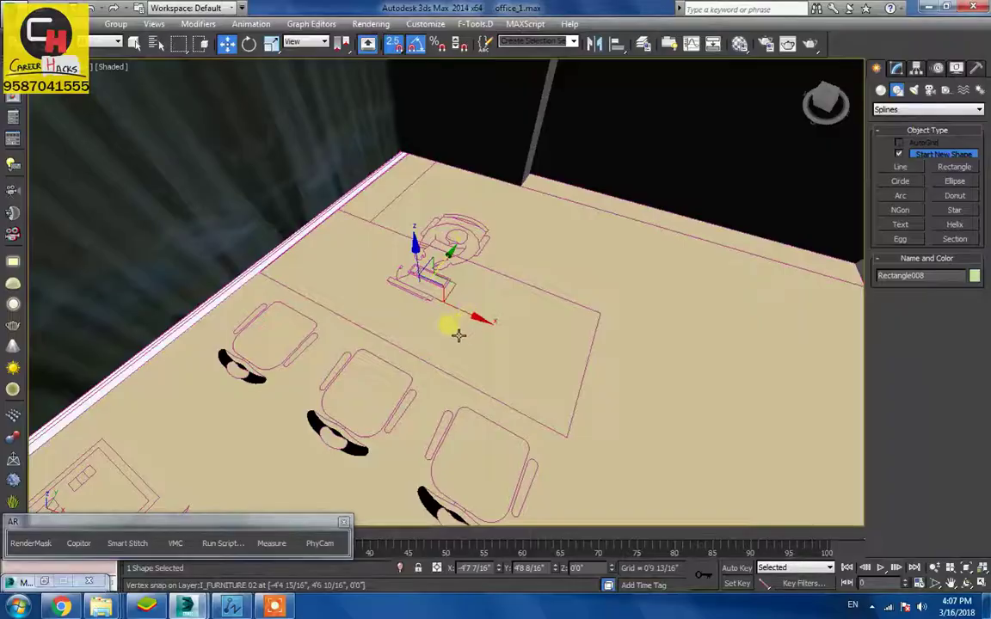
middle_click_drag(458, 336, 441, 339, "alt")
- Convert the desk rectangle to an editable spline and make all of its vertices corner points
left_click(896, 67)
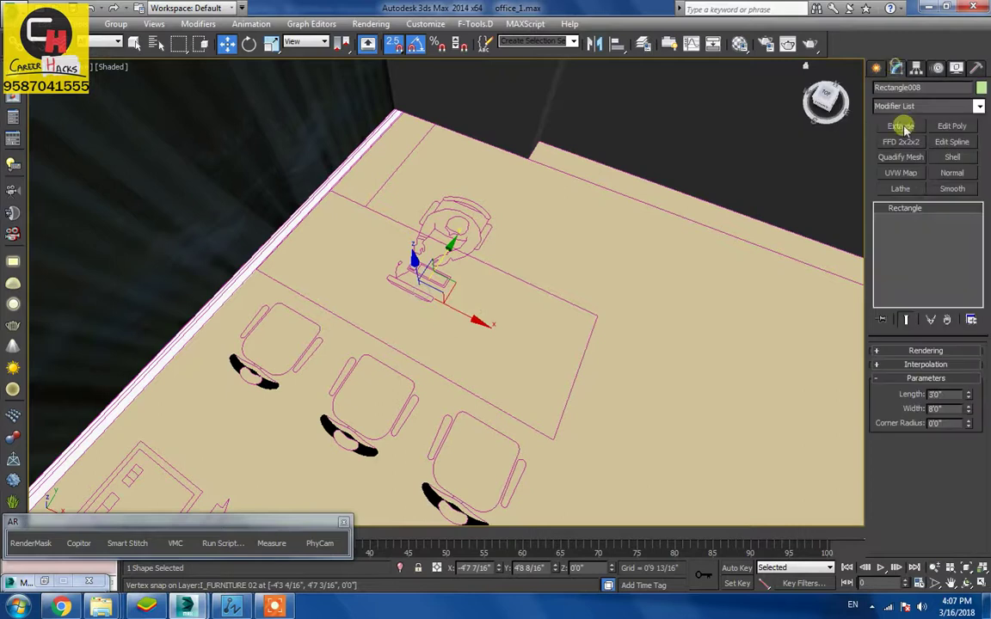
right_click(579, 267)
mouse_move(615, 346)
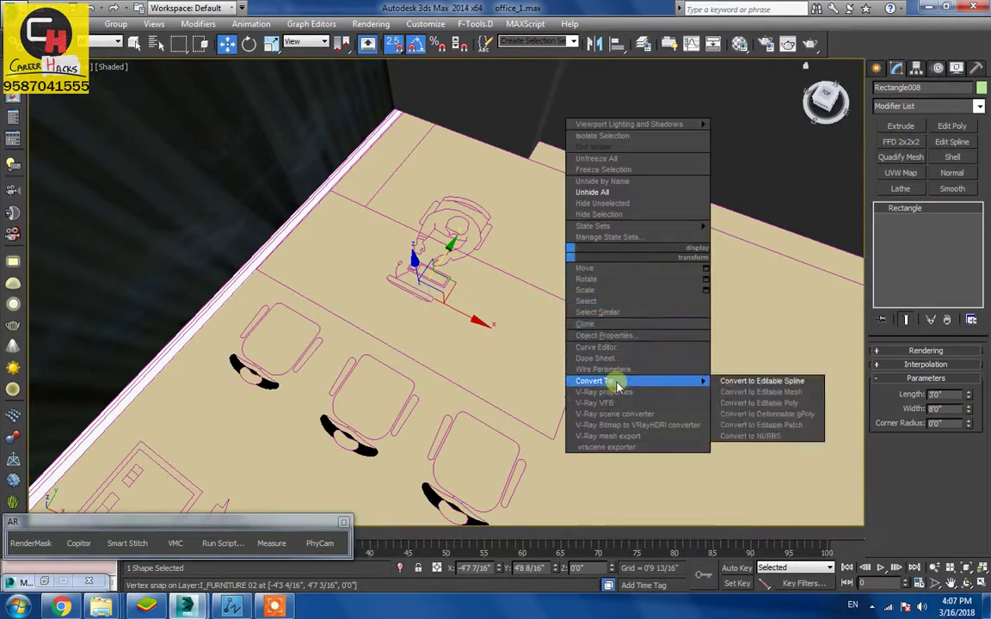
left_click(731, 349)
key("1")
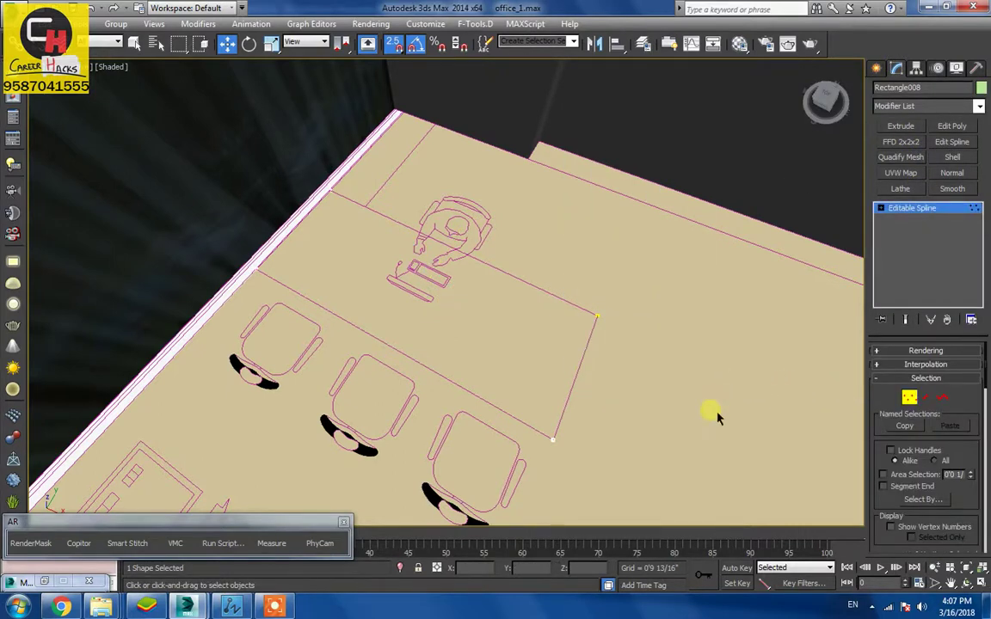
key("ctrl+a")
right_click(618, 394)
left_click(589, 309)
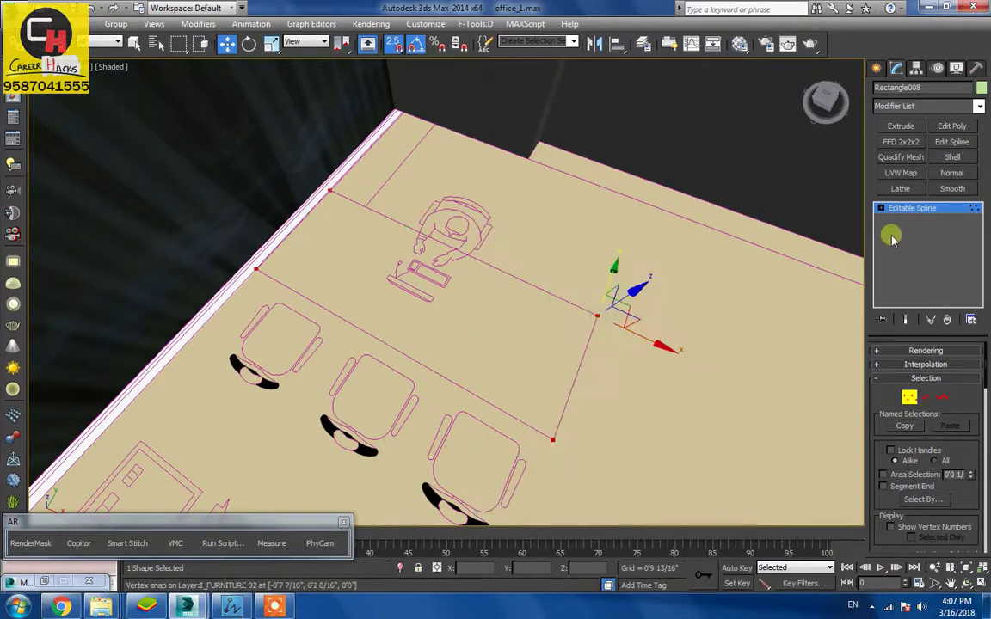
- Extrude the desk rectangle by 2" to form the desktop
left_click(921, 209)
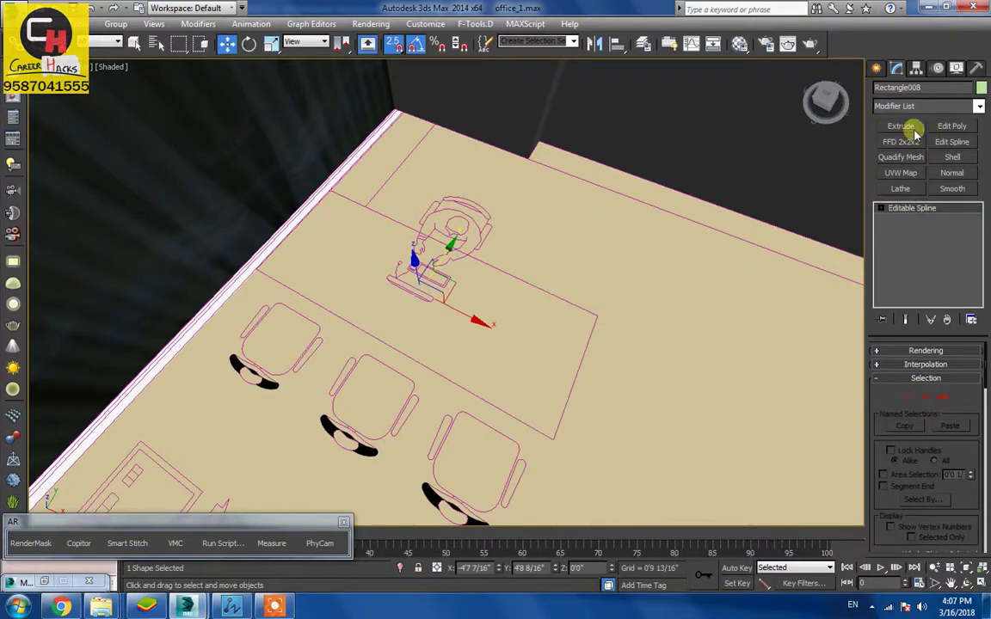
left_click(902, 127)
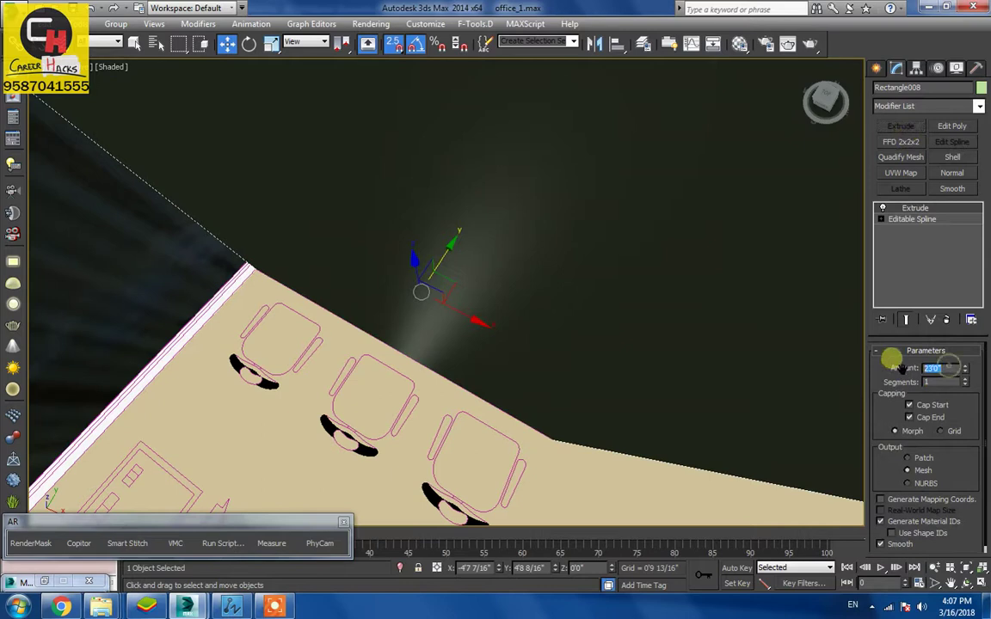
key("Return")
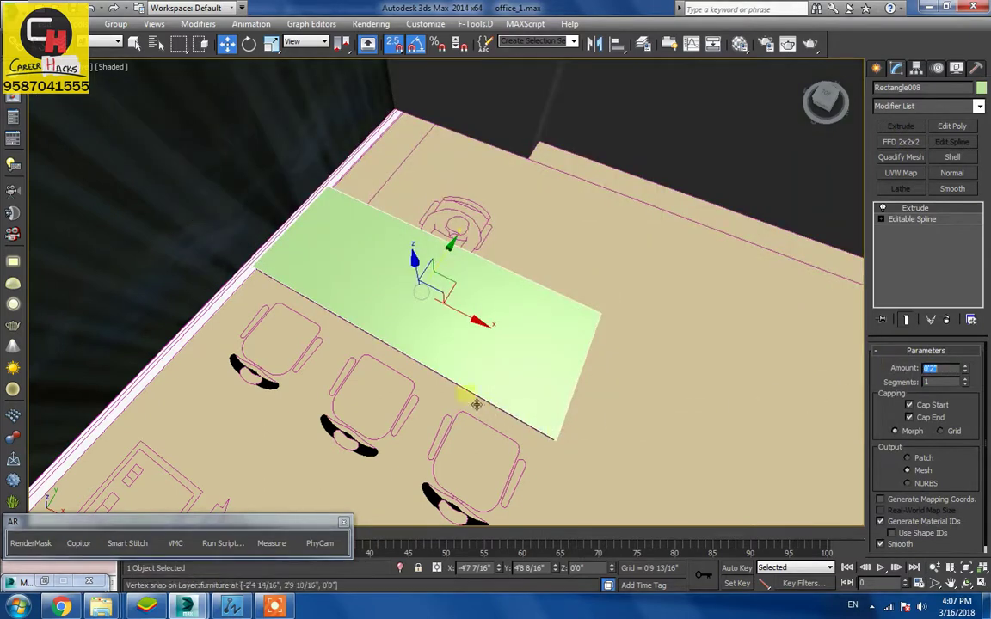
- Trace the side unit outline between the desktop and the back wall with a snapped rectangle 4' long and 1'3" wide
middle_click_drag(387, 305, 380, 353)
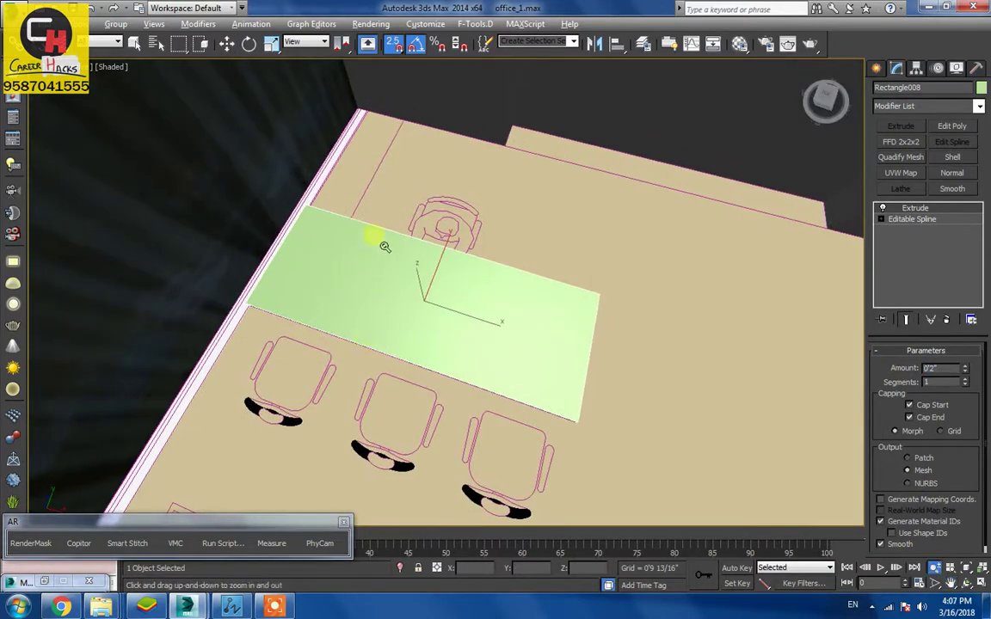
scroll(384, 246, "up", 3)
middle_click_drag(396, 127, 419, 303)
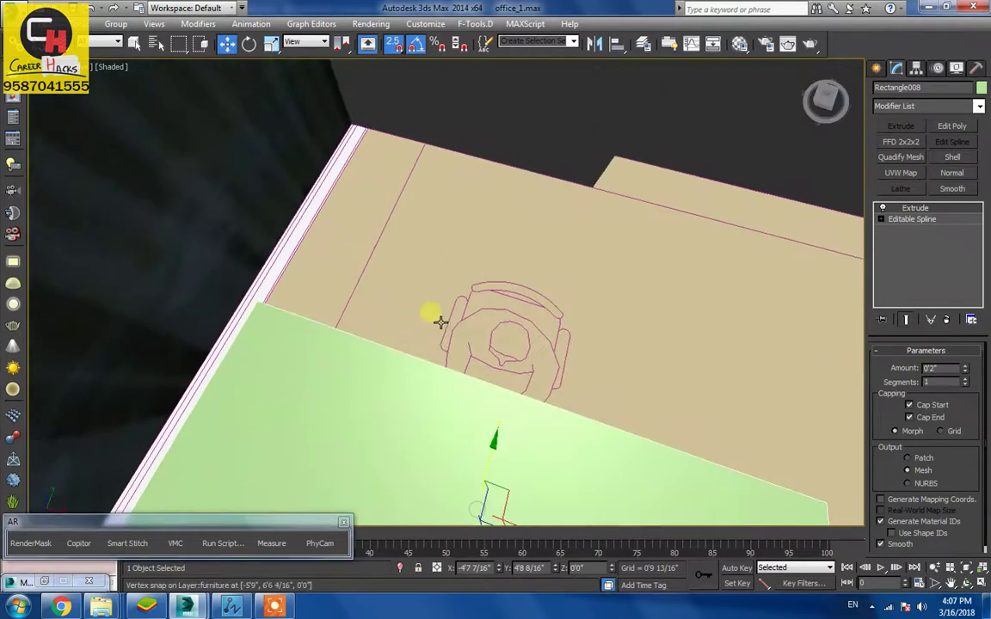
scroll(413, 317, "up", 3)
scroll(398, 342, "down", 5)
right_click(599, 340)
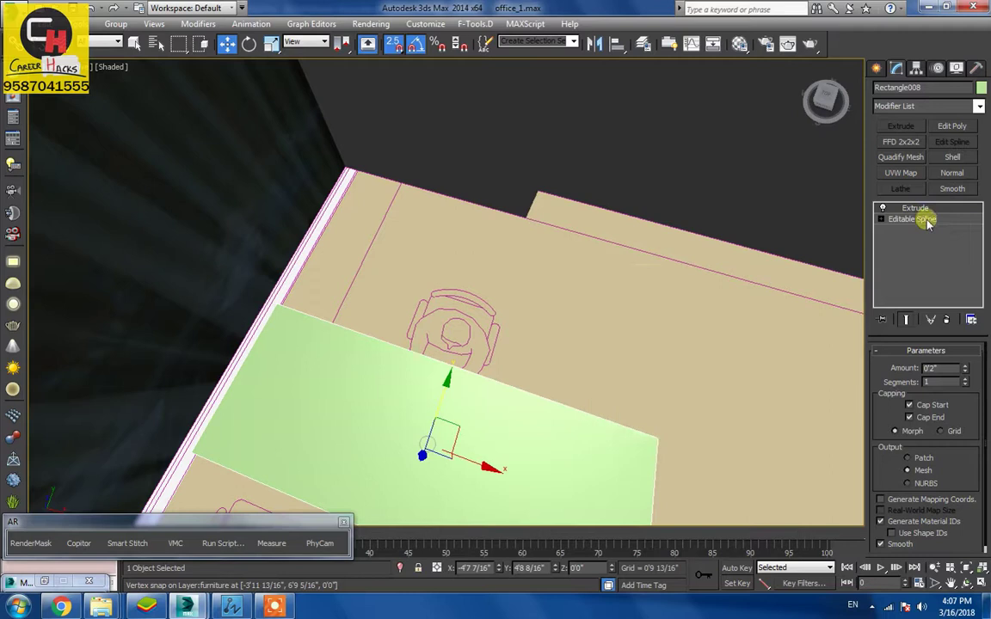
left_click(906, 252)
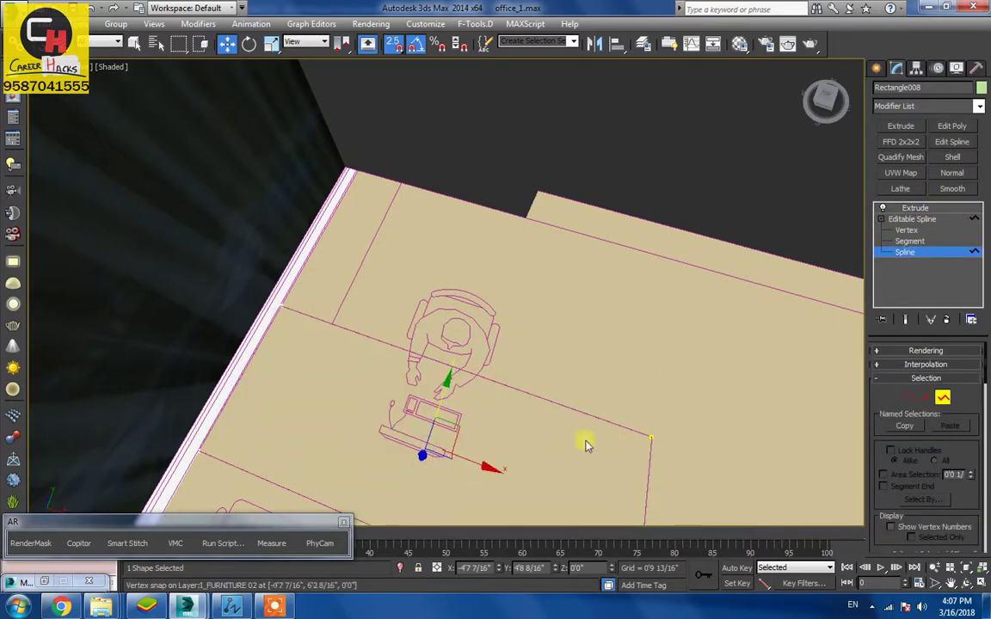
right_click(592, 335)
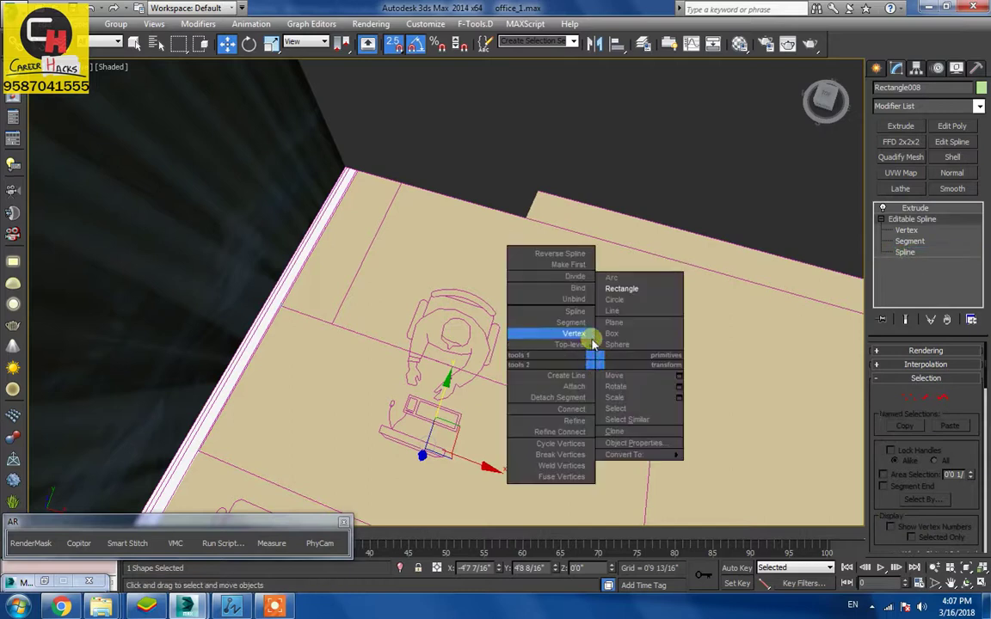
left_click(628, 308)
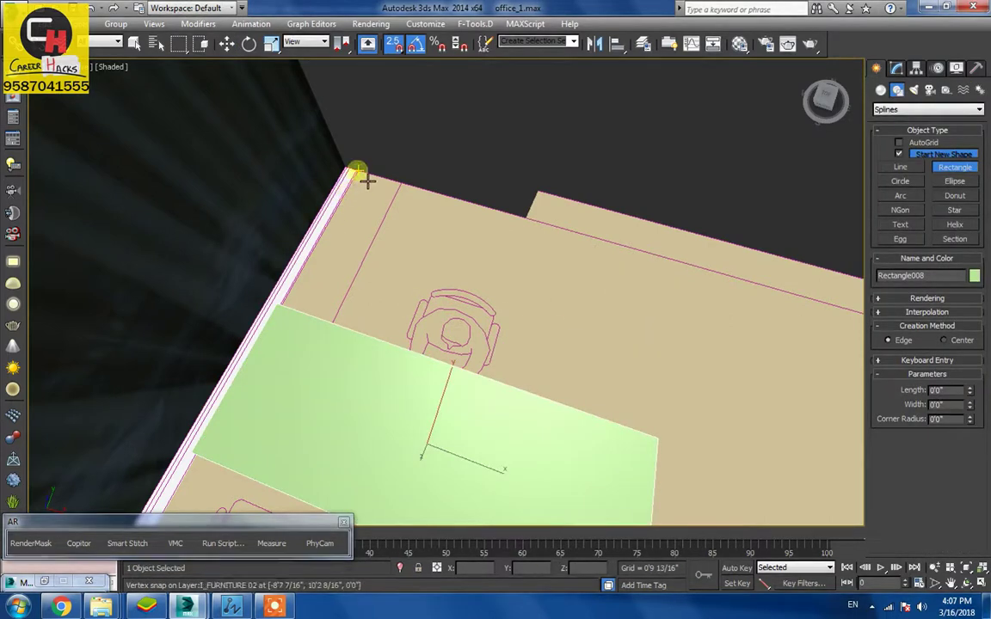
left_click_drag(368, 179, 342, 333)
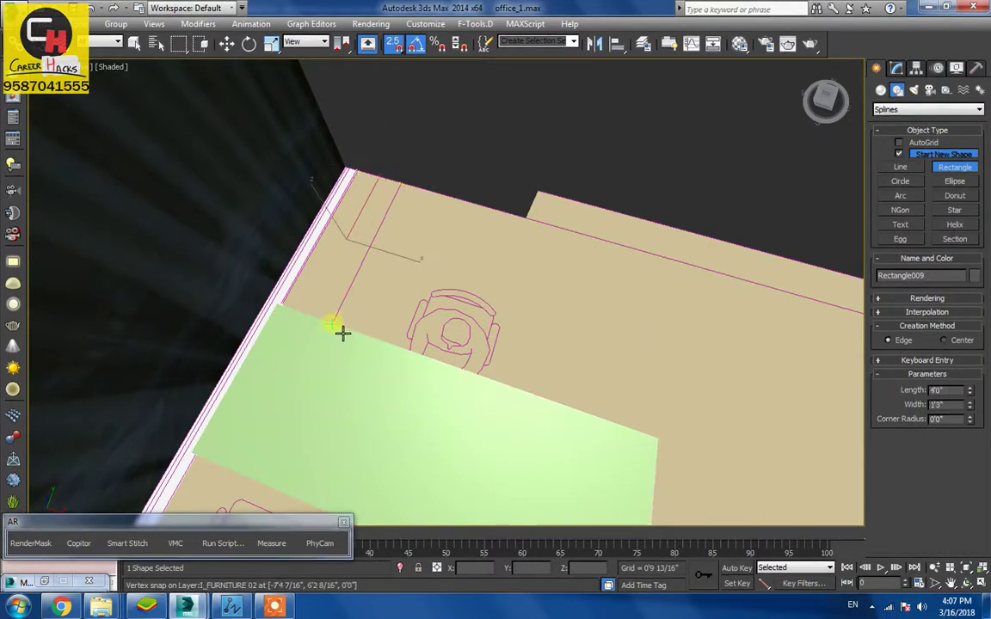
- Select the side unit rectangle together with the desktop and isolate both objects
key("w")
left_click(371, 398, "ctrl")
key("alt+q")
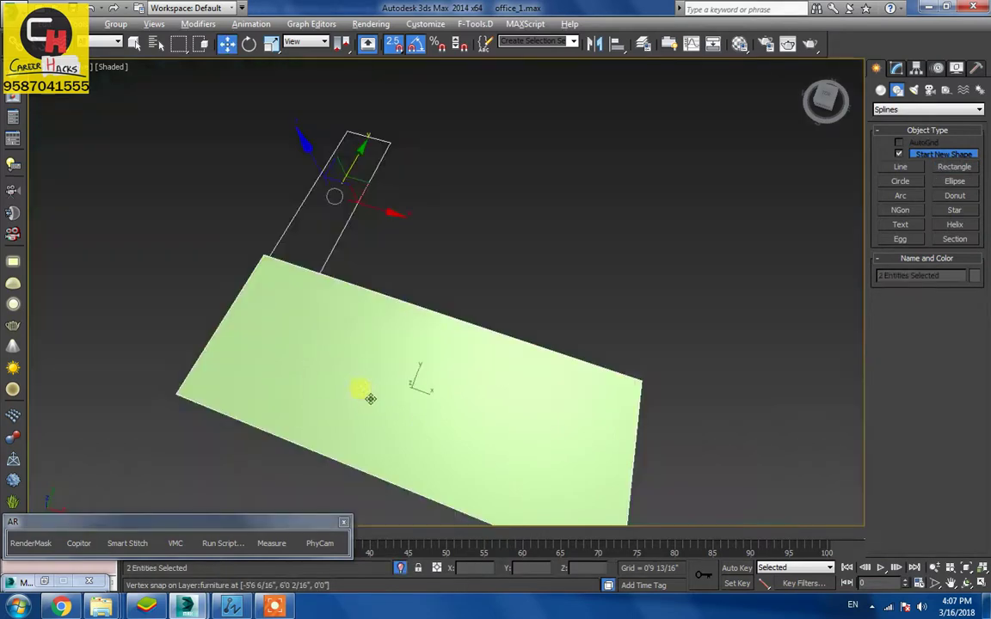
- Attach the side unit rectangle to the desktop's editable spline beneath the Extrude, making one L-shaped desk
left_click(603, 376)
left_click(896, 68)
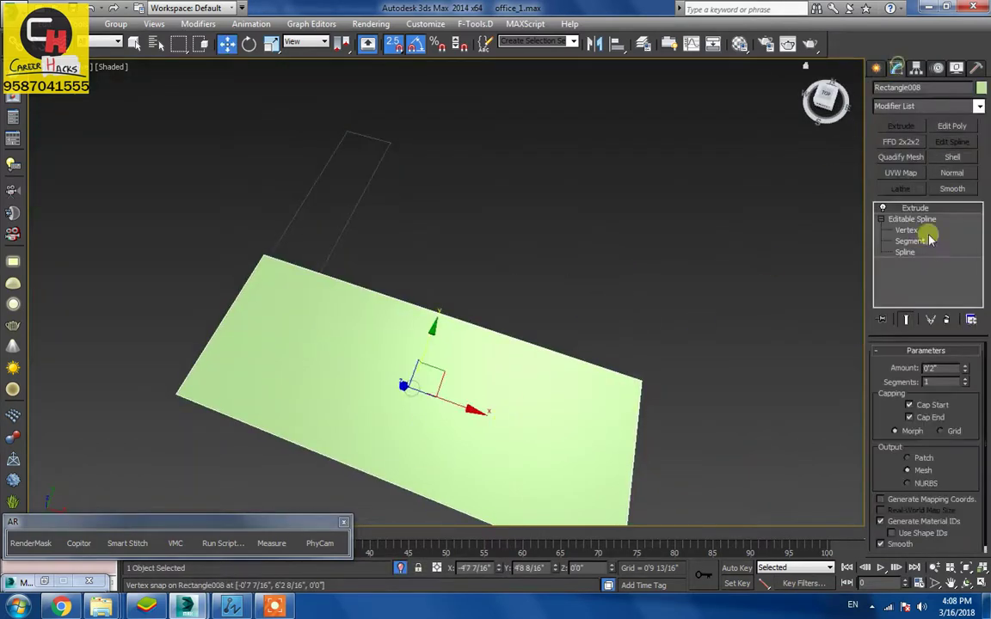
left_click(914, 220)
right_click(557, 379)
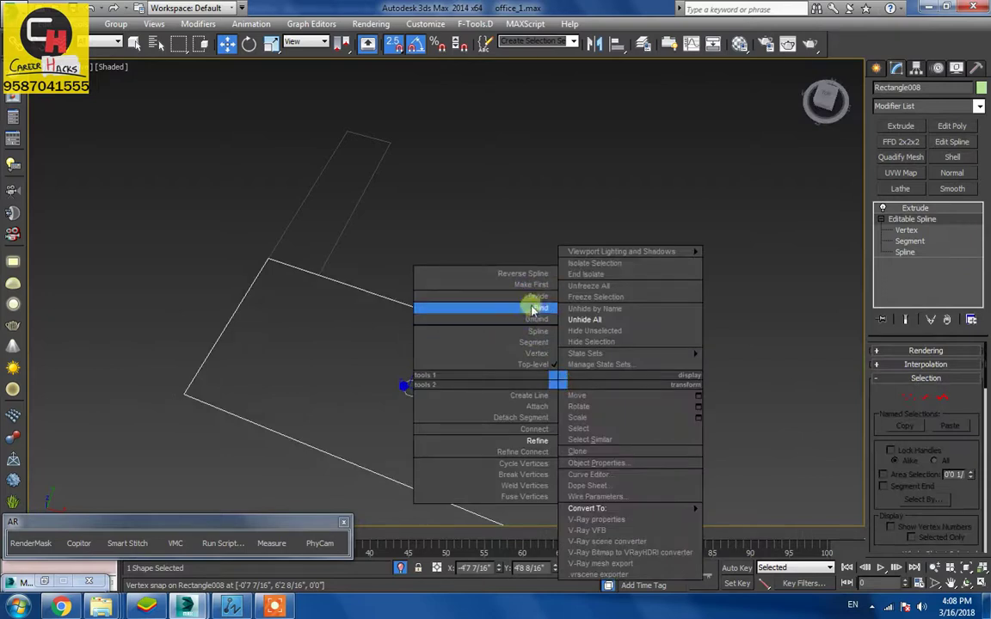
left_click(521, 418)
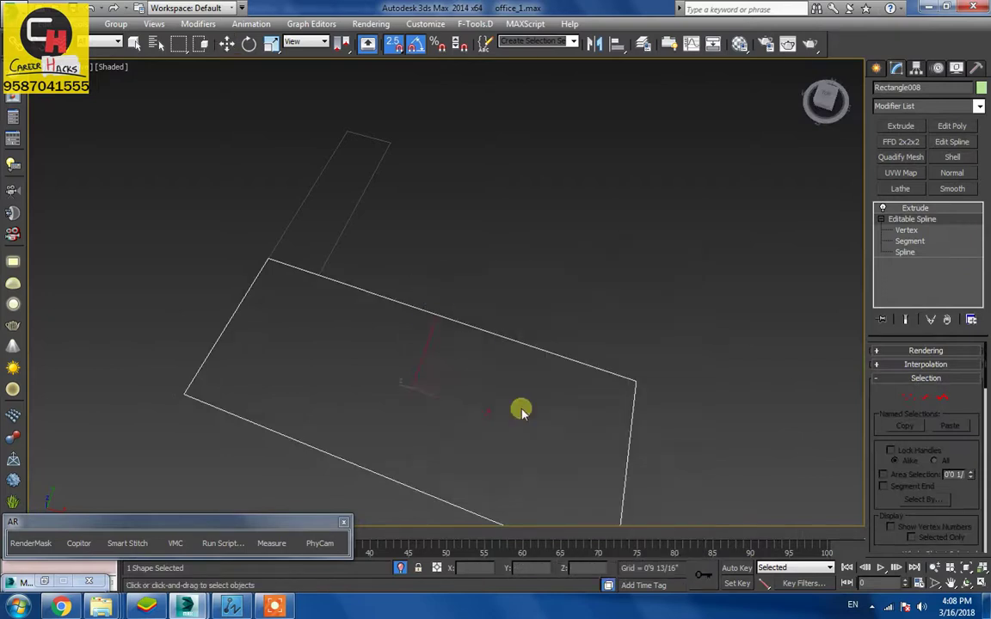
left_click(343, 233)
right_click(458, 202)
left_click(608, 286)
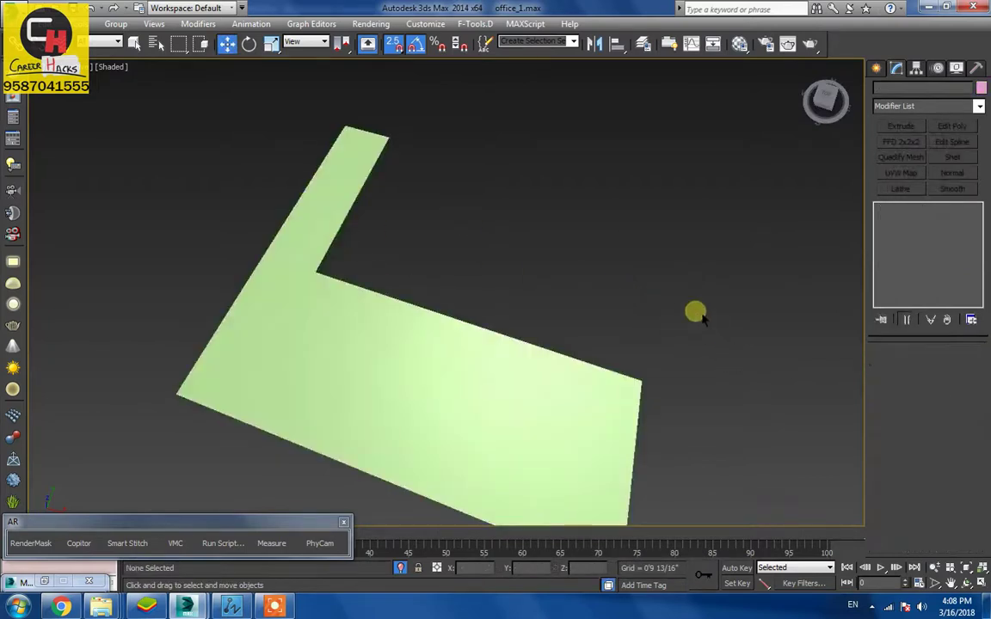
- Raise the combined L-shaped desktop to a Z height of 3'6"
middle_click_drag(699, 315, 690, 270, "alt")
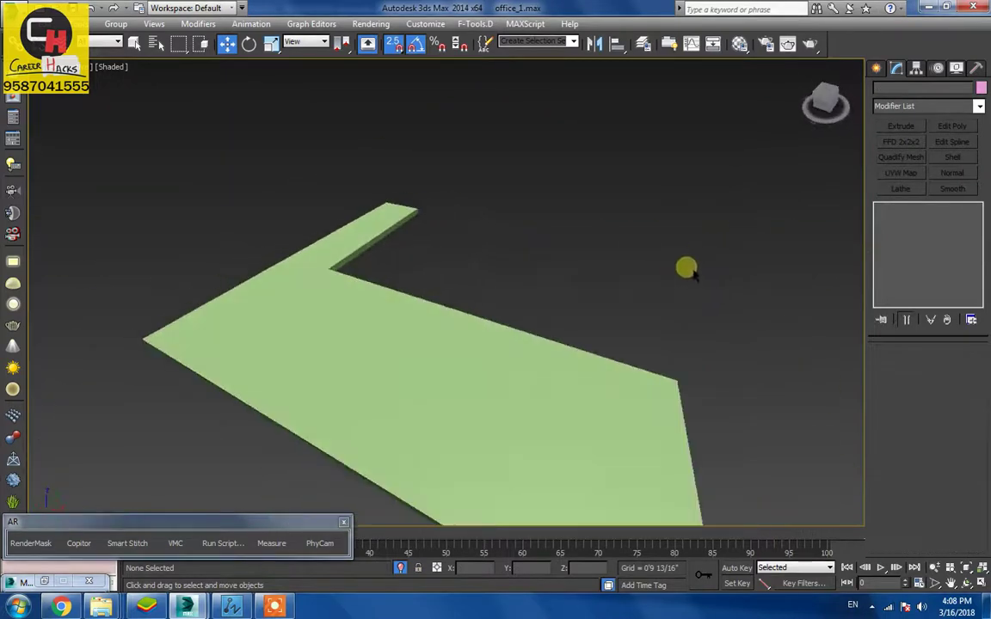
left_click(474, 320)
middle_click_drag(474, 320, 556, 264, "alt")
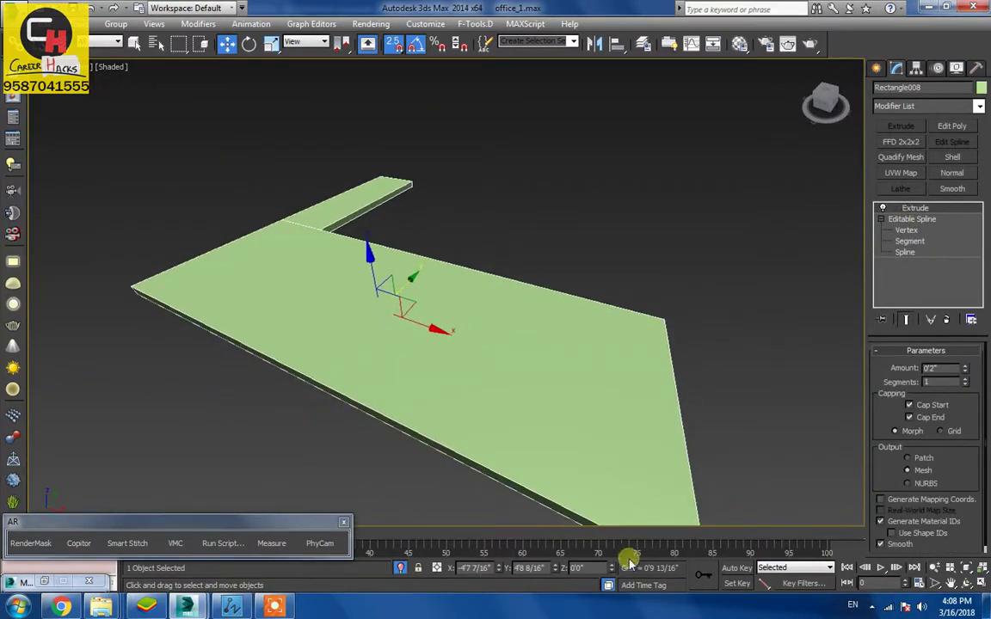
type("3.5")
key("Return")
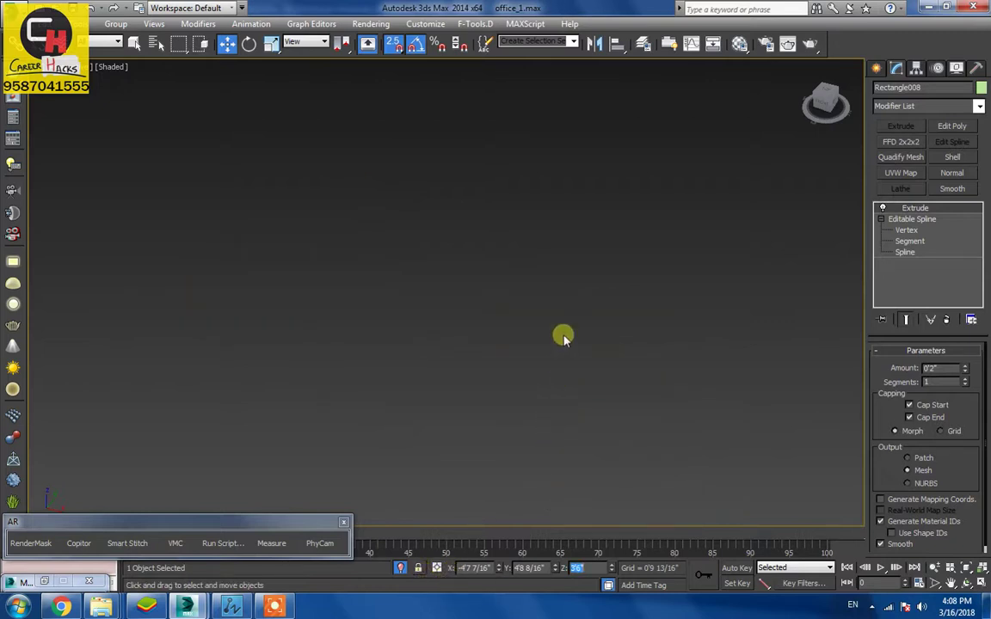
- Exit isolation to bring the rest of the office scene back into view around the desk
right_click(563, 337)
left_click(597, 268)
left_click(574, 311)
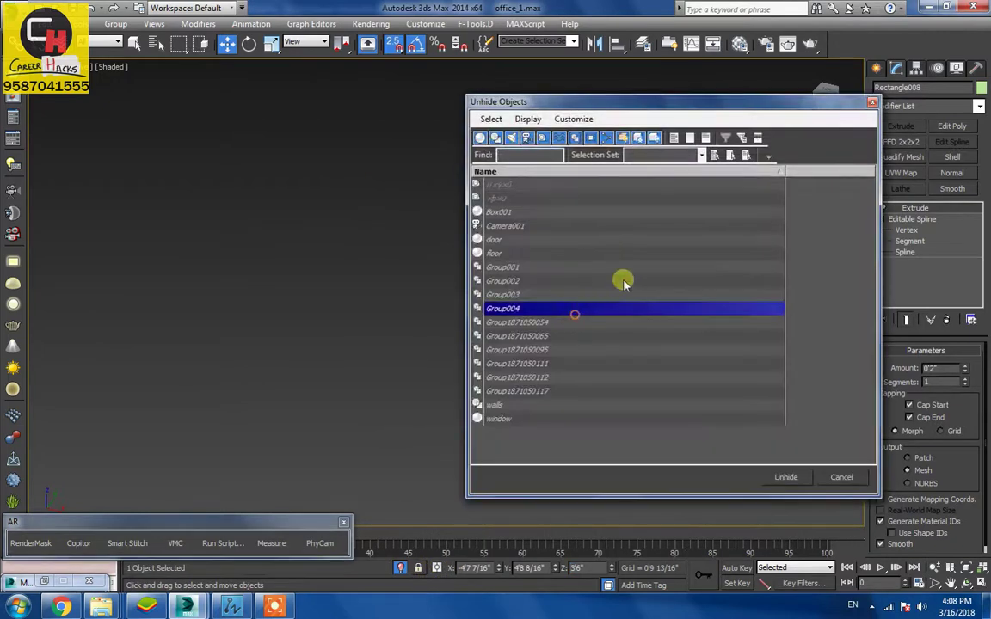
left_click(873, 102)
right_click(500, 301)
left_click(538, 259)
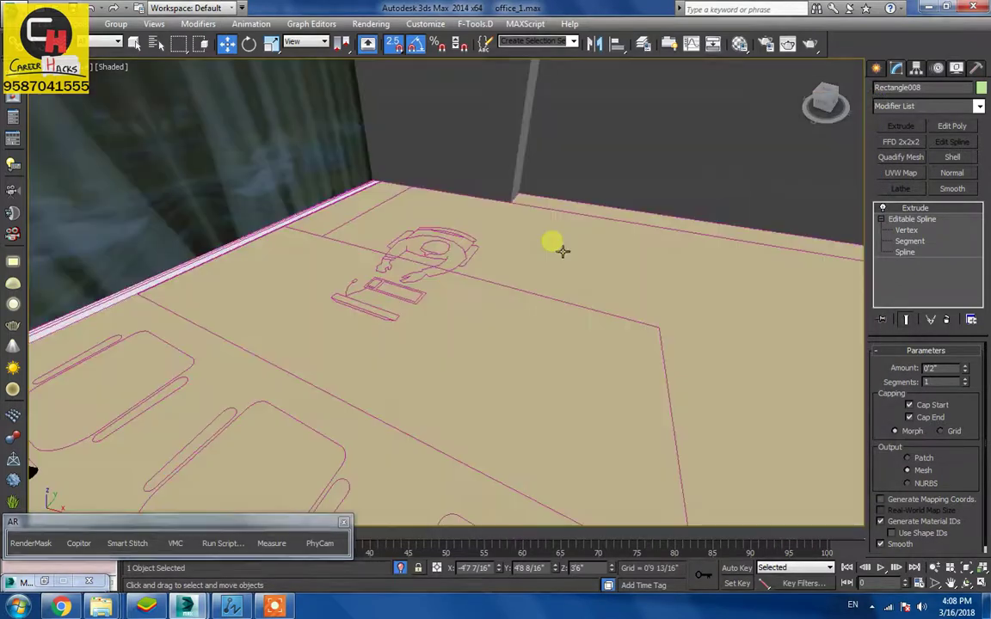
key("c")
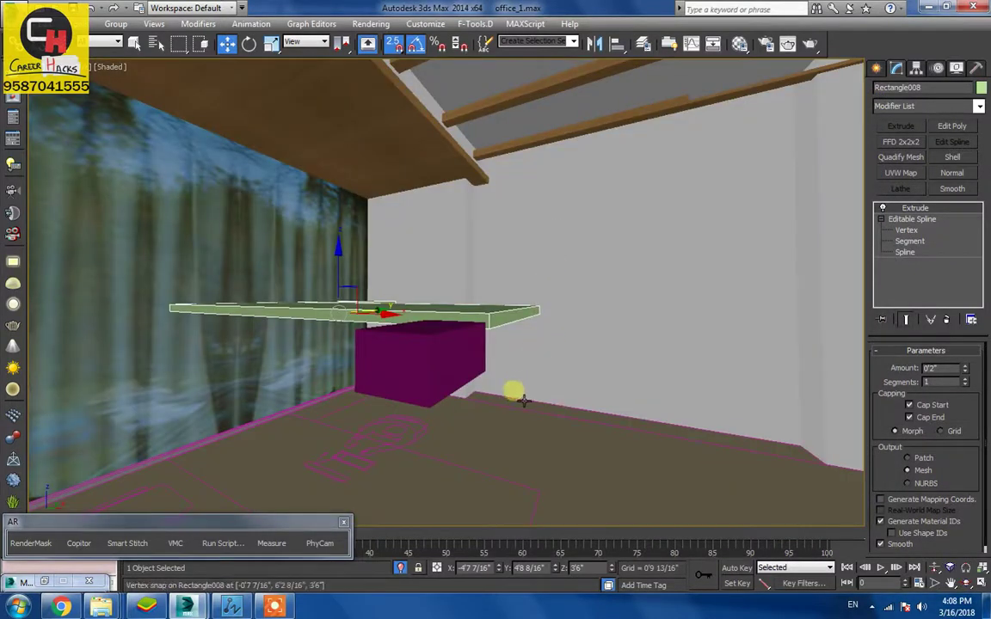
- Select the purple box under the desktop and lower it to floor level
left_click(449, 362)
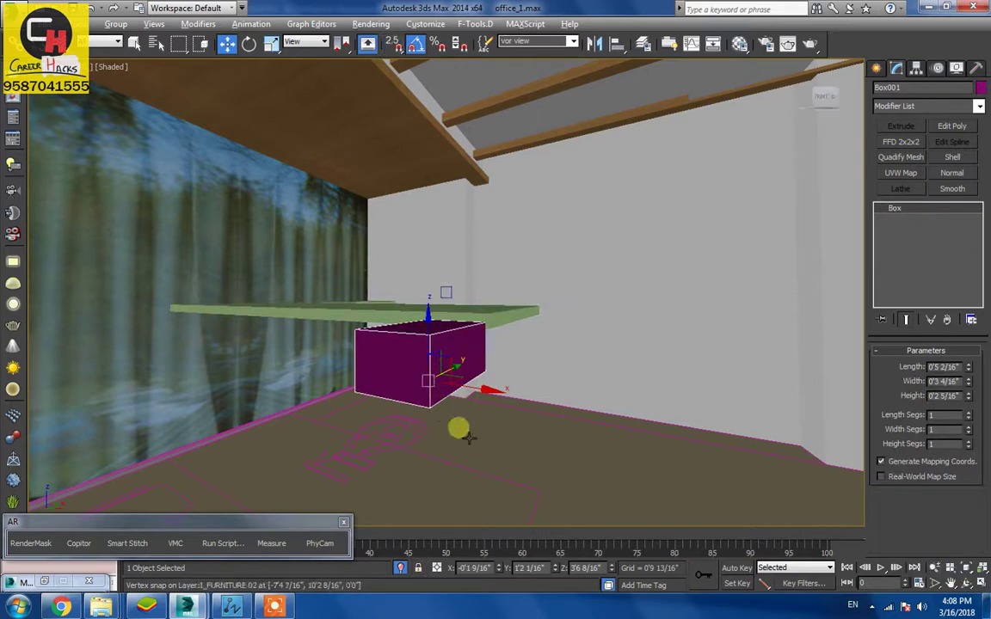
middle_click_drag(468, 437, 499, 511, "alt")
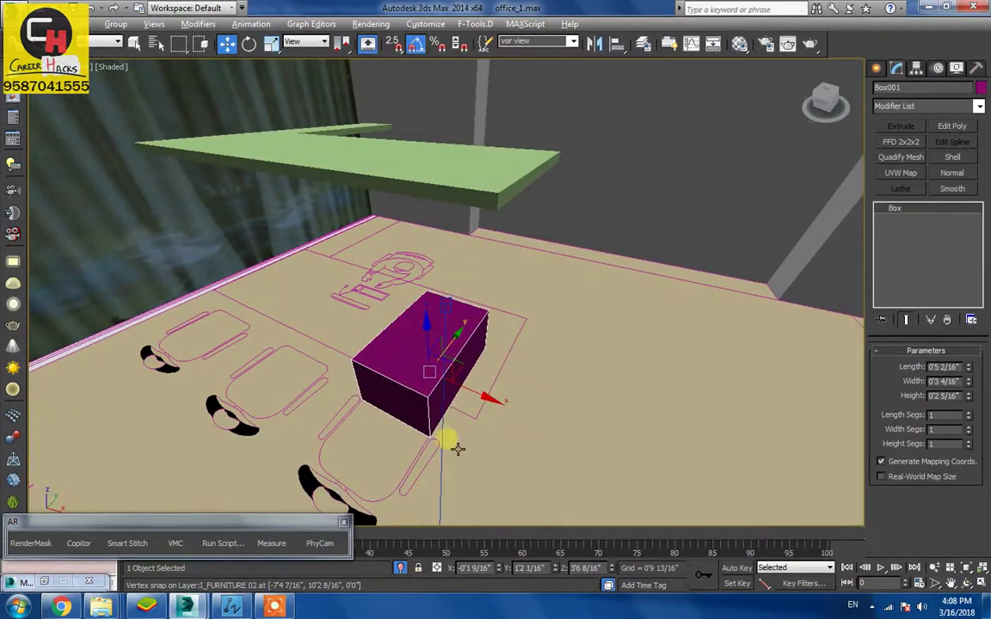
scroll(457, 449, "down", 3)
middle_click_drag(458, 449, 414, 336)
scroll(371, 338, "down", 5)
left_click_drag(370, 274, 390, 369)
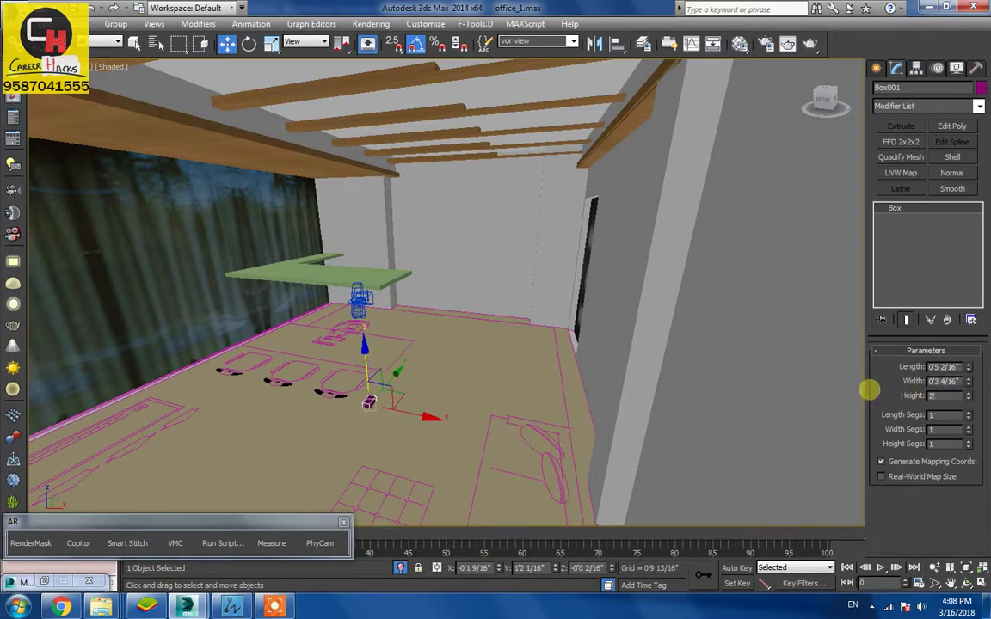
- Set the purple box's height to 3'0" as a height reference for the desk
mouse_move(419, 412)
middle_mouse_down("alt")
mouse_move(433, 399)
mouse_move(460, 408)
mouse_move(410, 406)
middle_mouse_up("alt")
key("alt+z")
left_click_drag(412, 405, 391, 387)
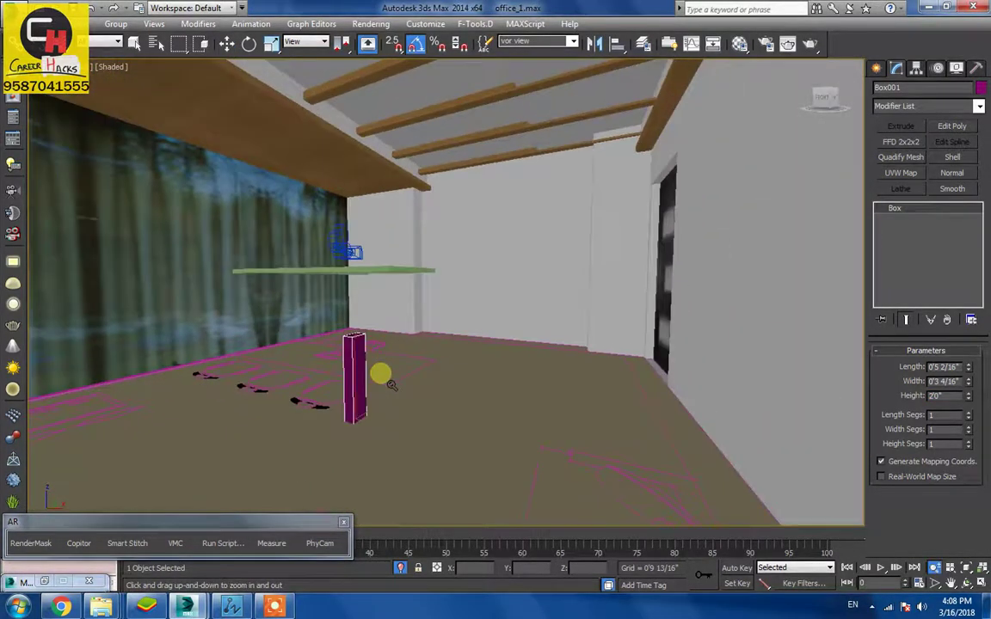
middle_click_drag(391, 387, 362, 387, "alt")
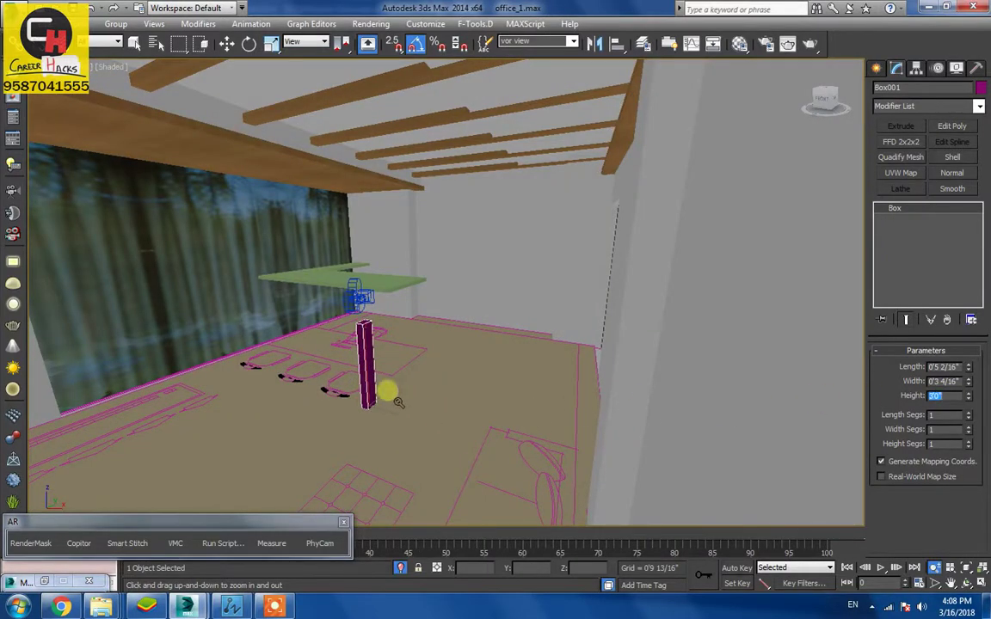
left_click_drag(399, 402, 455, 382)
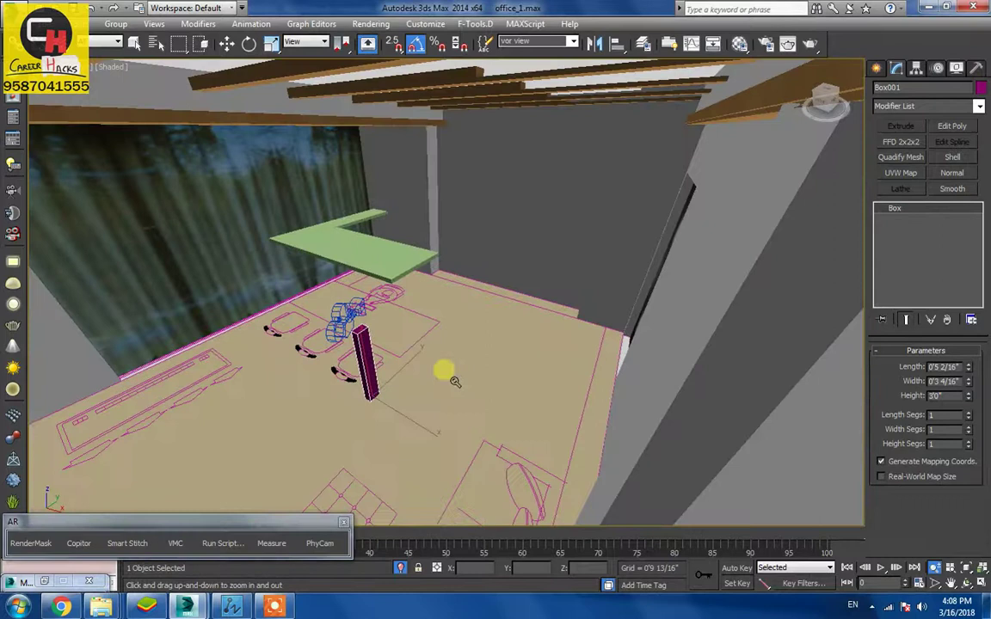
- Align the L-shaped desktop vertically with the top of the purple reference box using 3D vertex snapping
key("w")
left_click(383, 273)
scroll(284, 319, "up", 2)
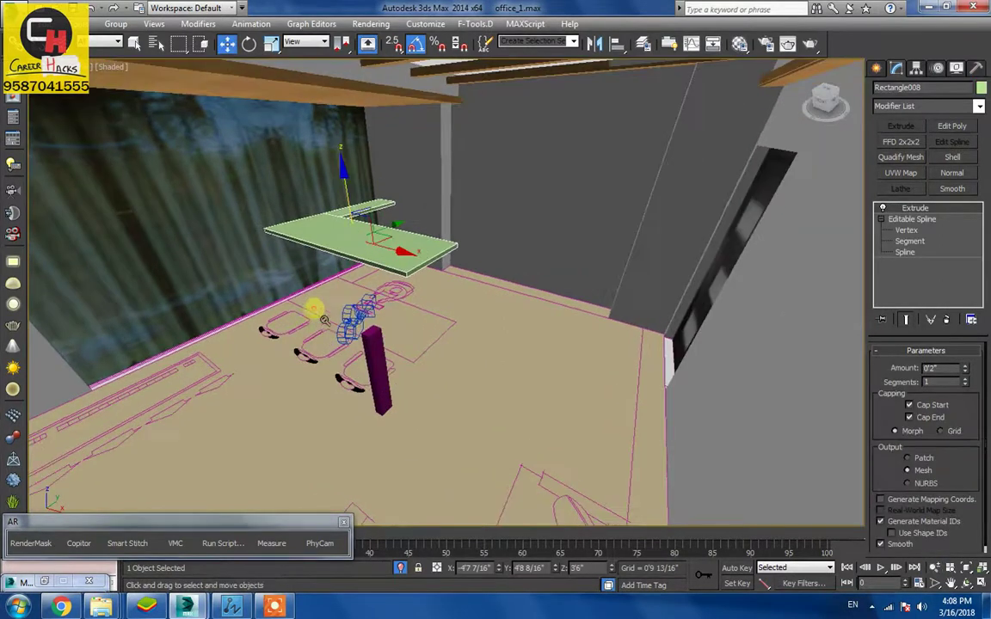
left_click_drag(342, 185, 389, 334)
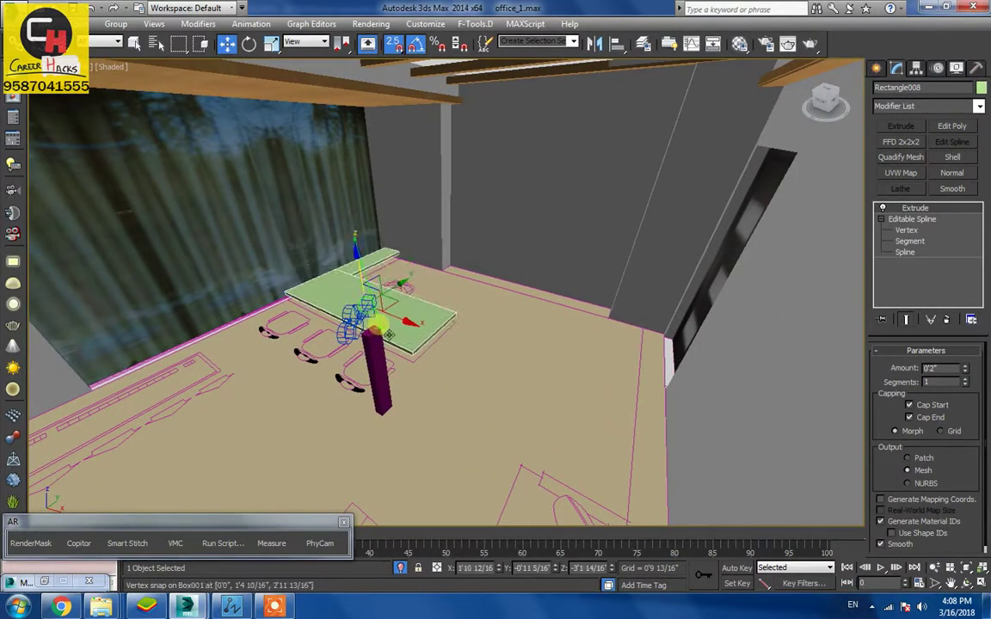
middle_click_drag(389, 332, 426, 314, "alt")
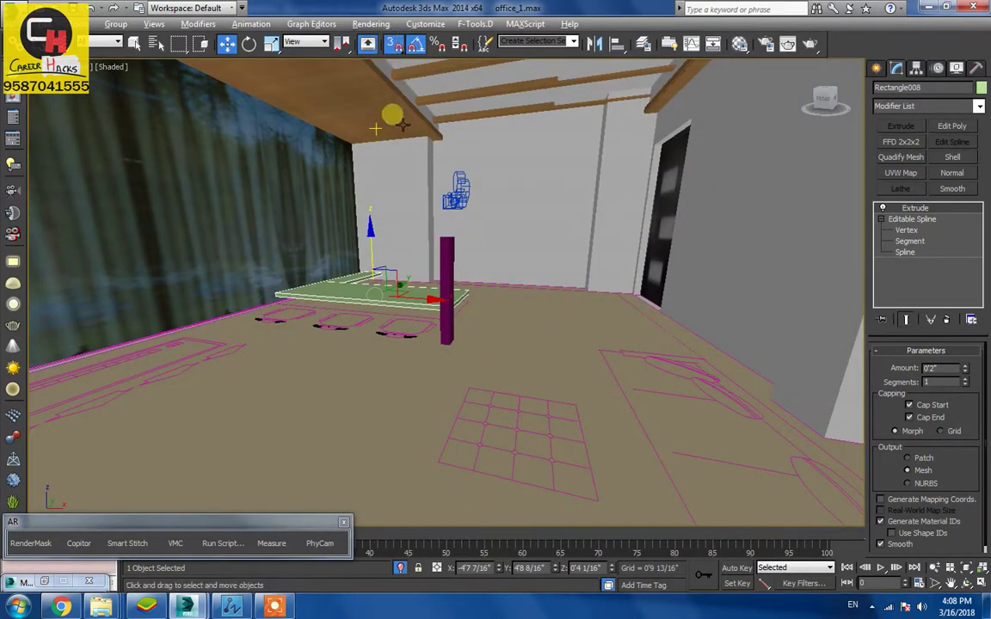
scroll(449, 283, "up", 3)
left_click_drag(365, 274, 466, 204)
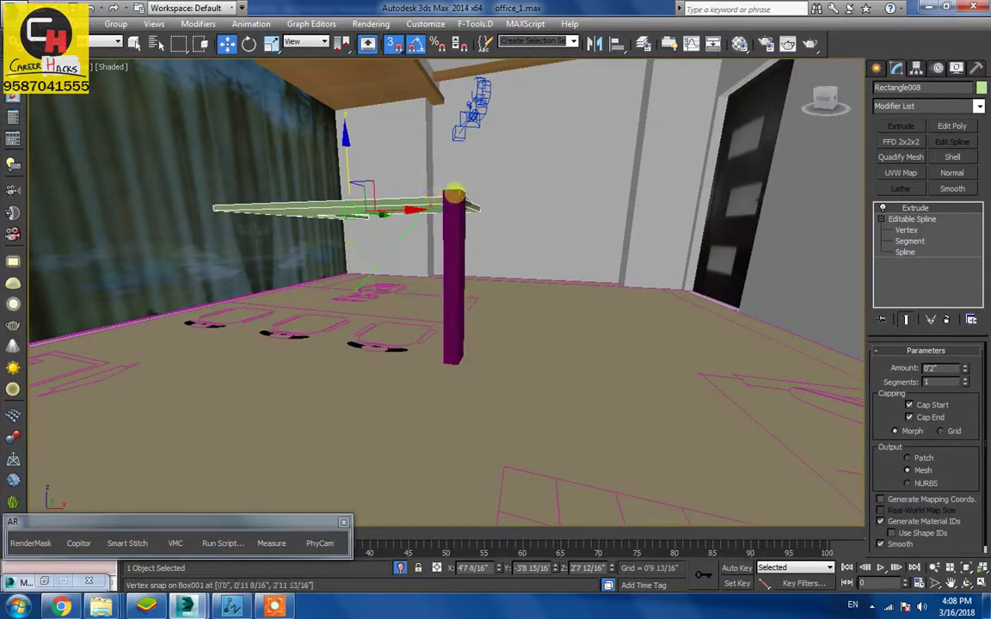
- Add an Edit Poly modifier to the desktop and enter edge editing
middle_click_drag(484, 226, 465, 303, "alt")
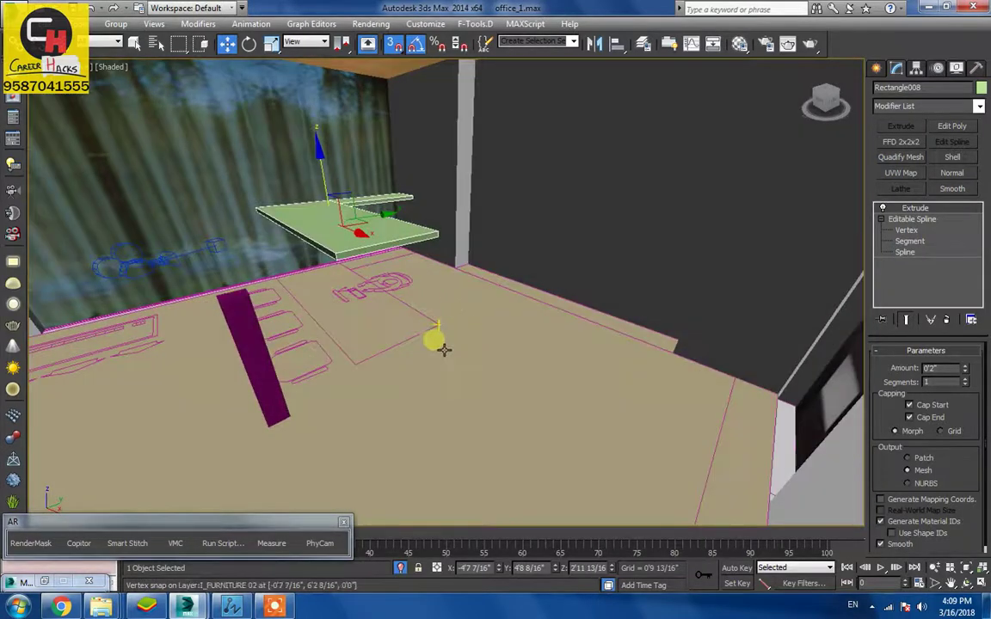
middle_click_drag(463, 395, 442, 368, "alt")
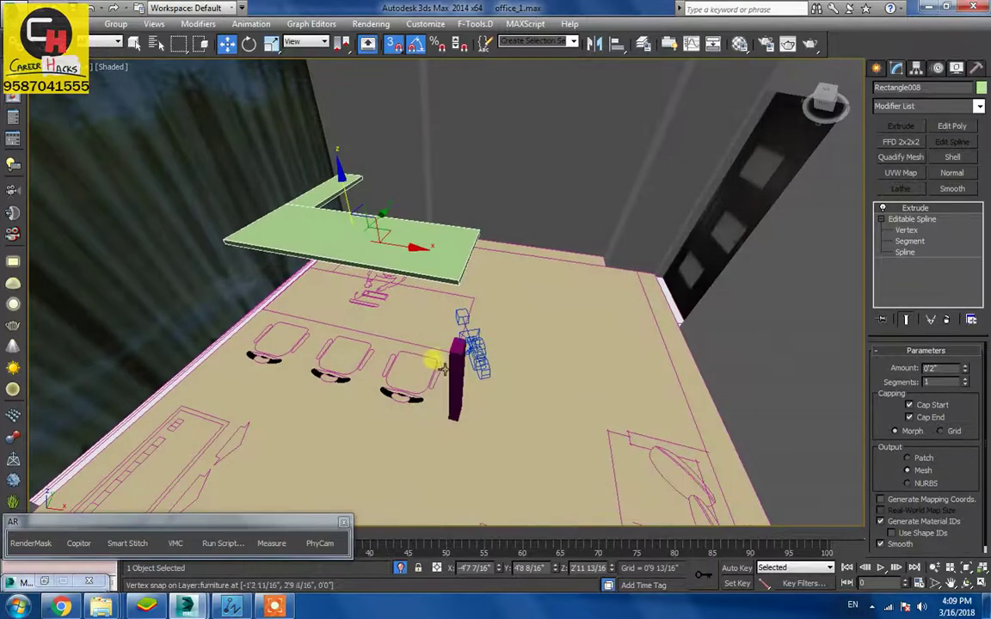
left_click(953, 127)
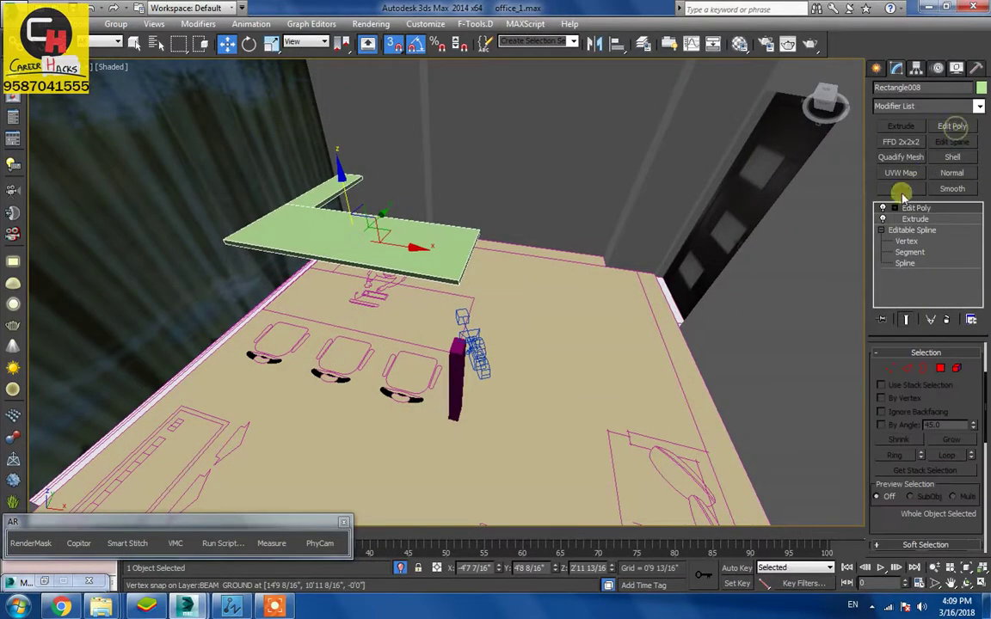
left_click(912, 368)
- Connect the desktop's four long edges with 1 segment and move the new edge loop close to the free end
middle_click_drag(540, 398, 400, 392, "alt")
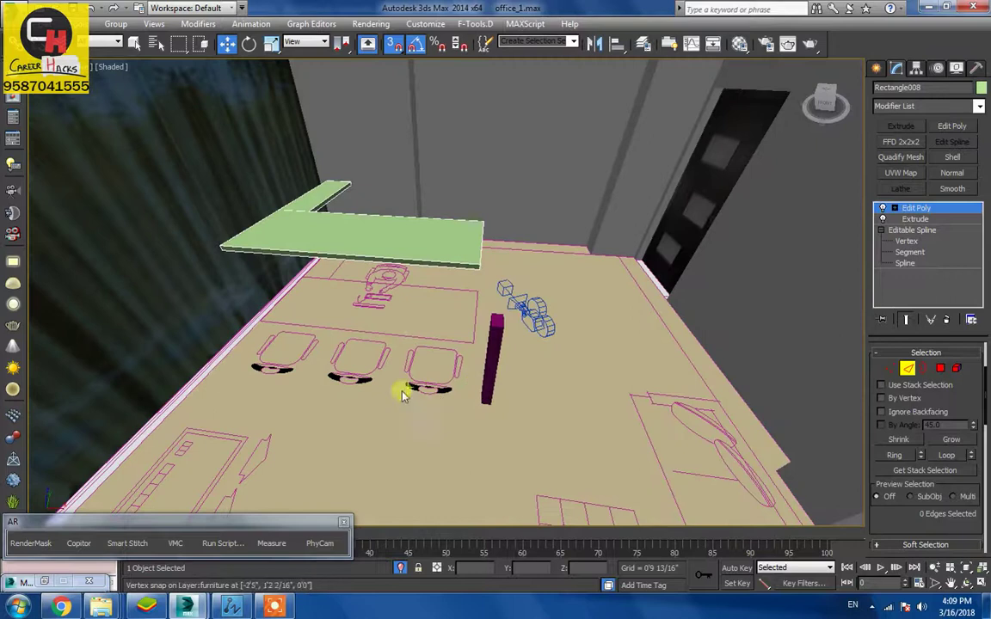
left_click(444, 241)
middle_click_drag(654, 343, 644, 359, "alt")
right_click(663, 279)
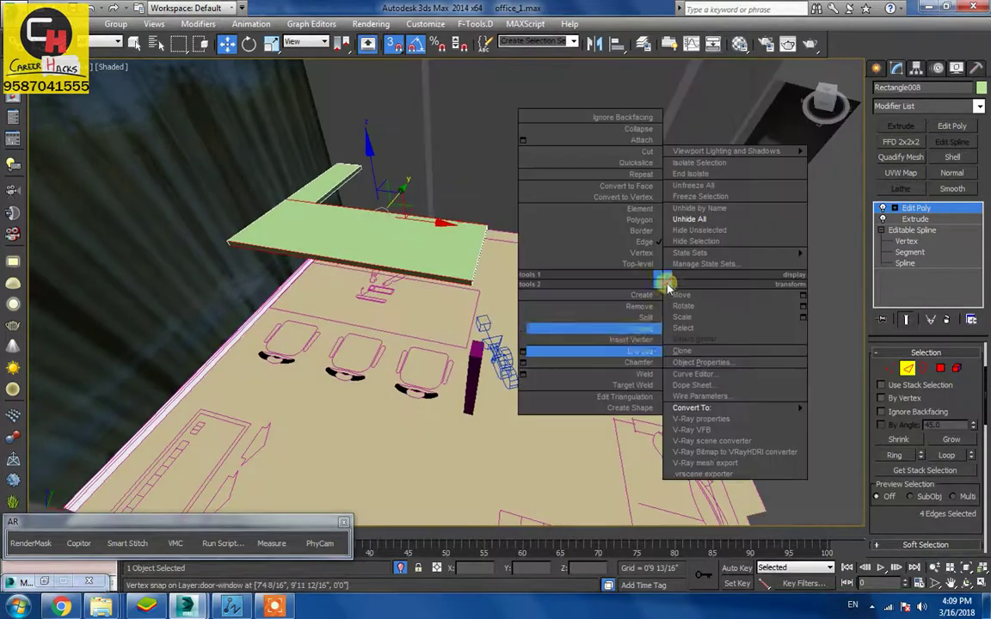
left_click(522, 323)
left_click(522, 325)
right_click(644, 293)
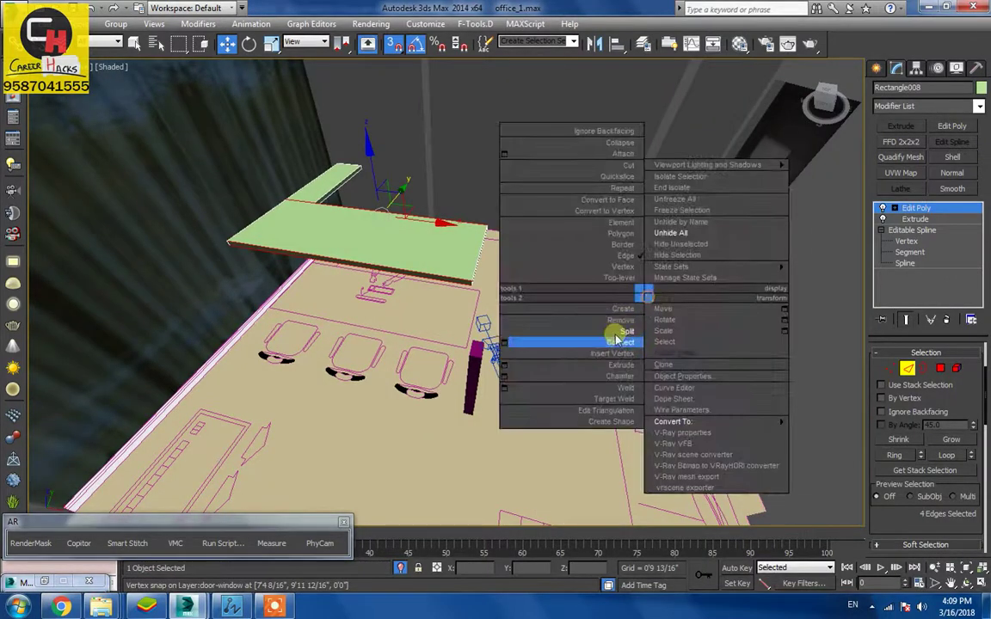
left_click(504, 344)
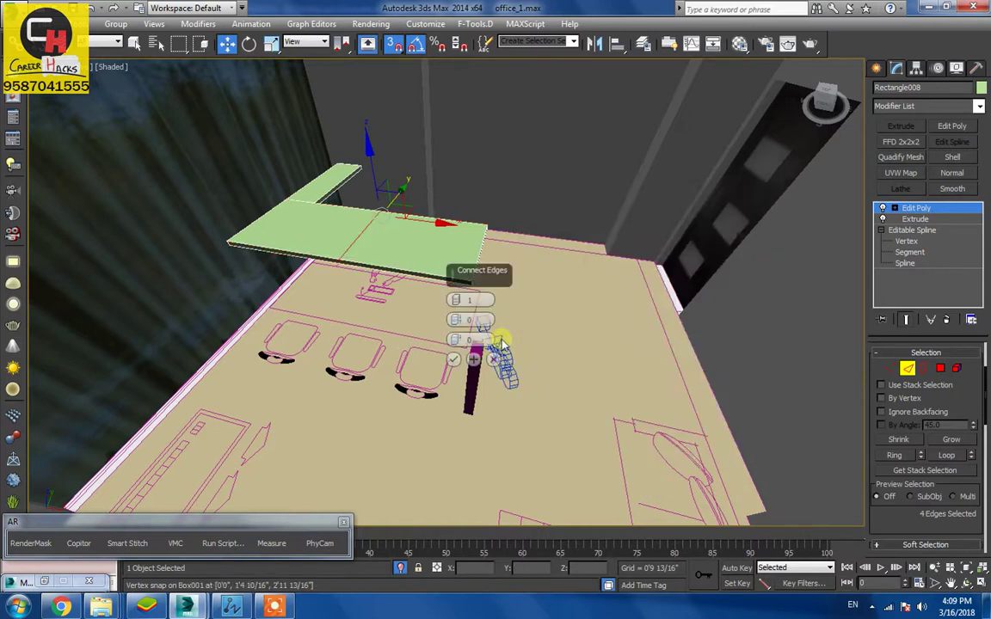
left_click(453, 360)
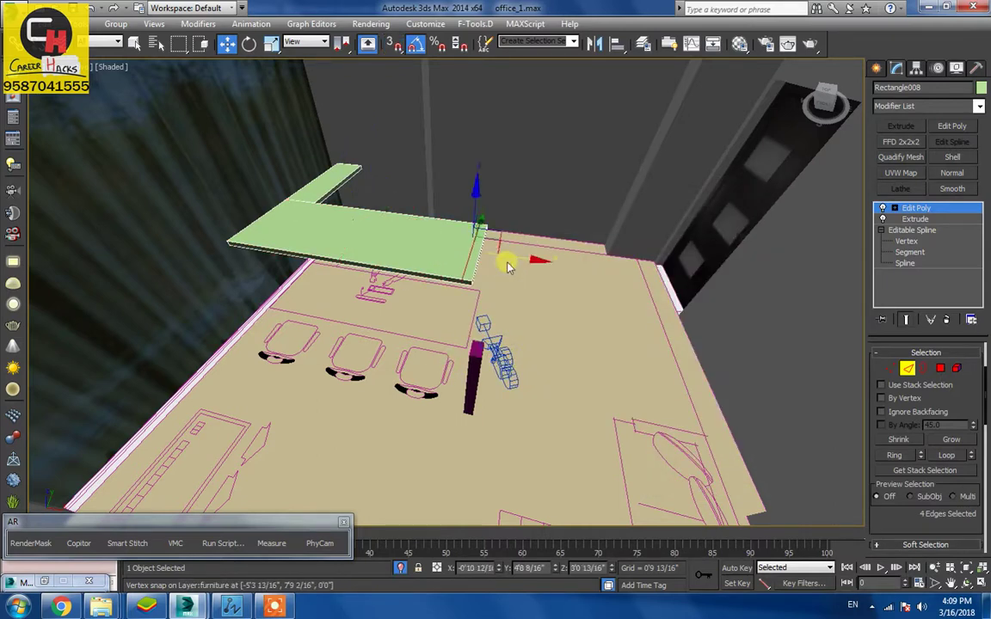
- Extrude the narrow underside polygon at the desktop's free end
key("z")
middle_click_drag(502, 344, 459, 284, "alt")
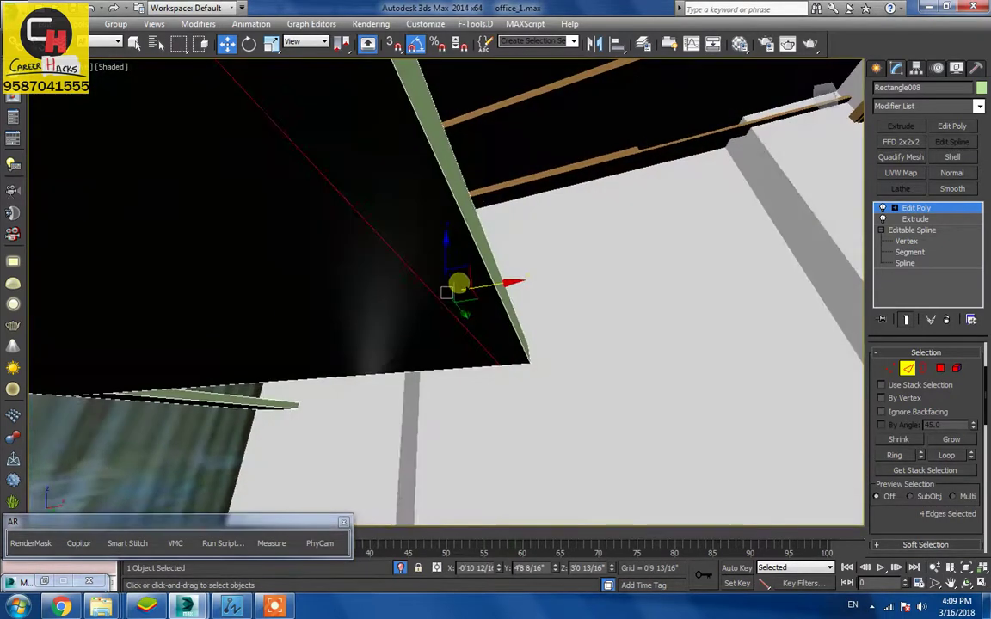
left_click(940, 368)
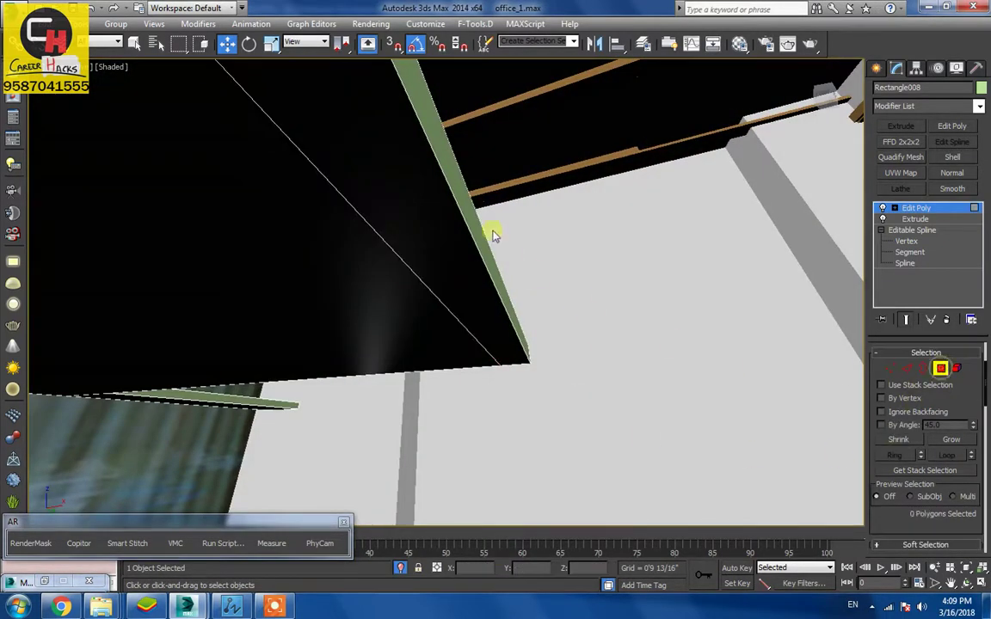
left_click(387, 166)
middle_click_drag(387, 166, 580, 331, "alt")
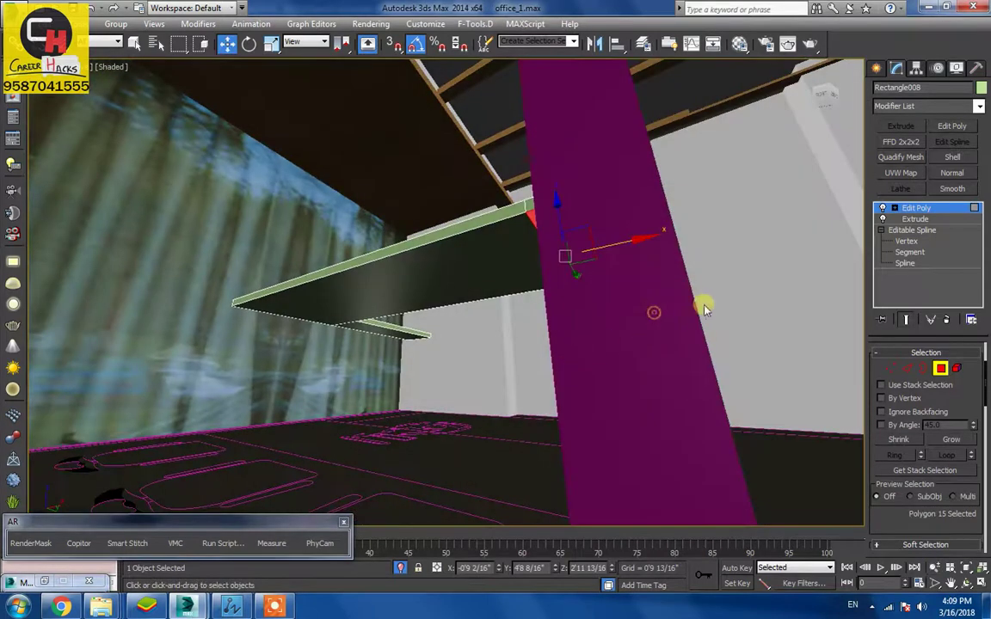
middle_click_drag(703, 303, 674, 310, "alt")
right_click(675, 297)
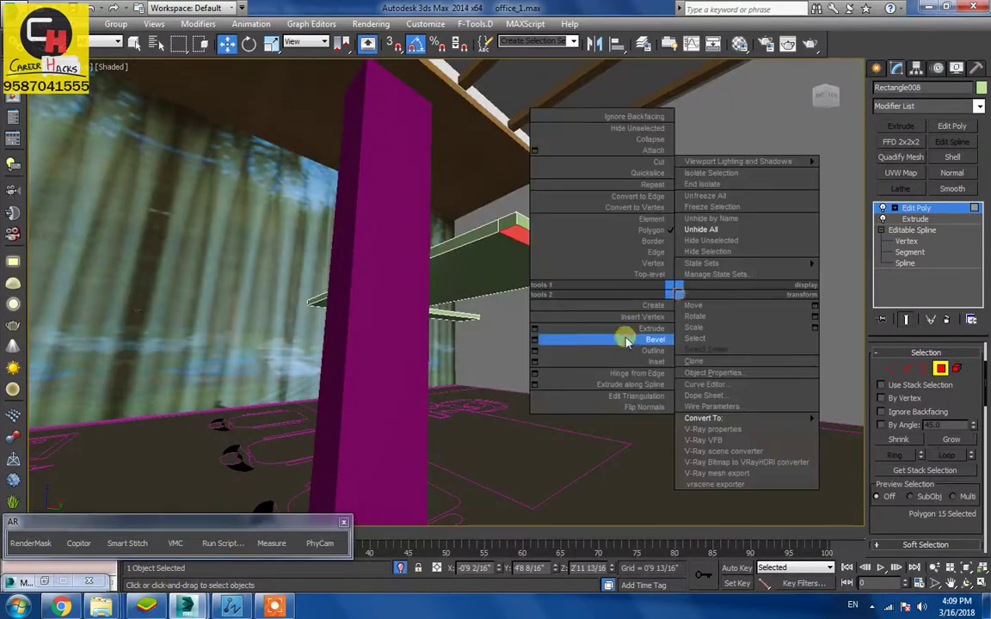
left_click(535, 330)
left_click(457, 344)
- Snap the extruded underside polygon down to the floor to form the desk's side panel
left_click_drag(580, 223, 611, 448)
middle_click_drag(473, 409, 465, 379, "alt")
scroll(293, 413, "down", 5)
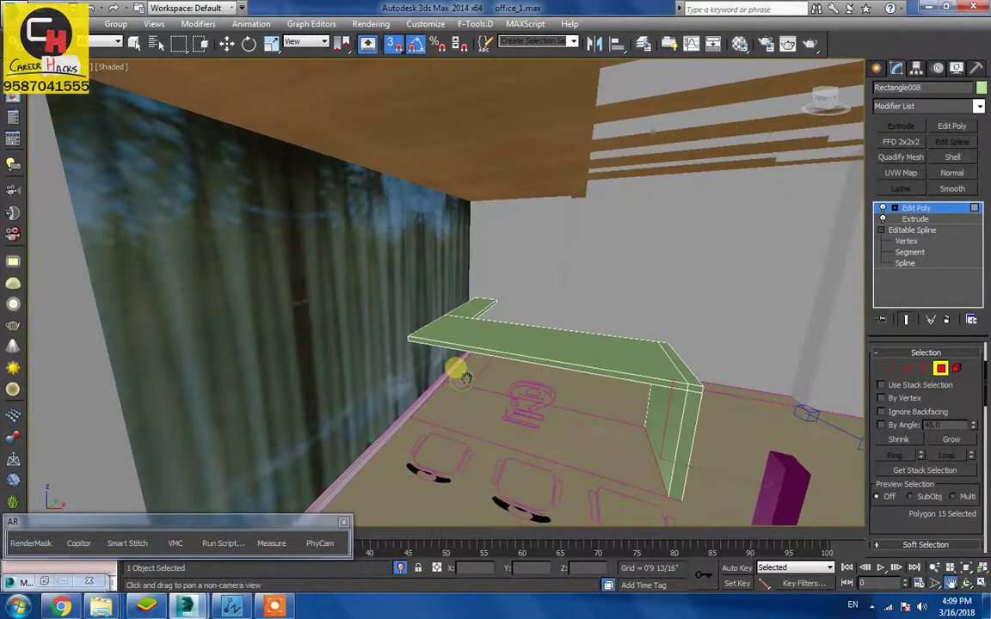
- Connect the ring of edges across the desktop and side panel with 1 segment and move the new loop near the visitor-side edge
middle_click_drag(463, 434, 442, 373)
middle_click_drag(572, 392, 483, 409, "alt")
key("ctrl+a")
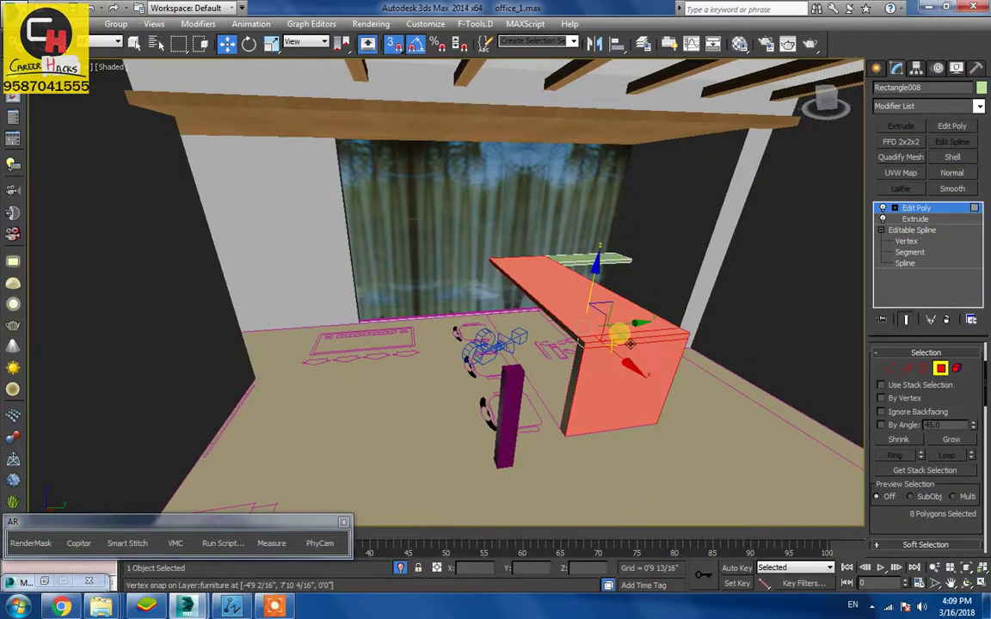
left_click(634, 344)
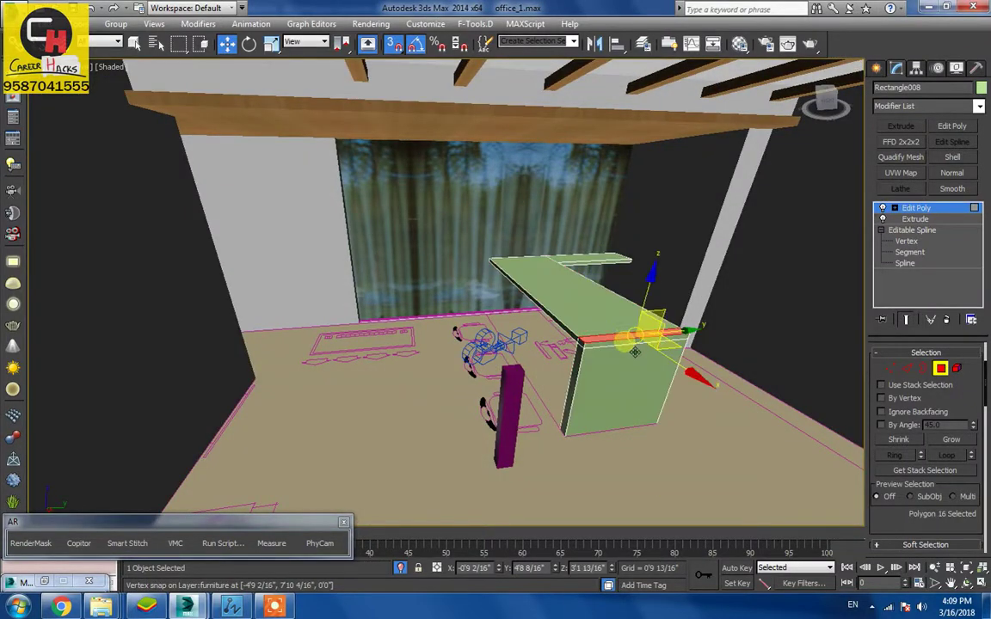
left_click(909, 369)
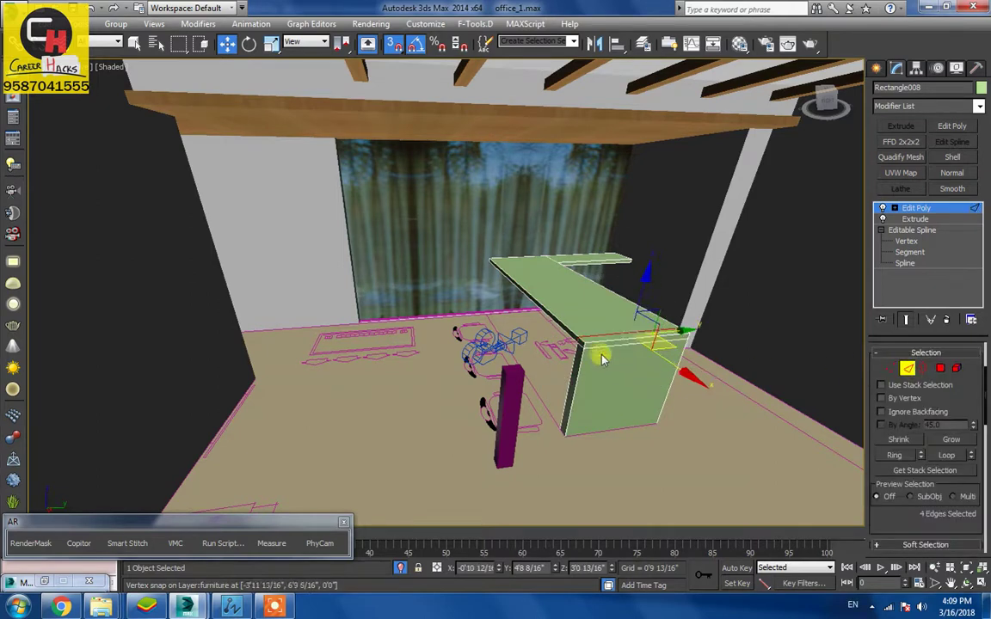
key("alt+r")
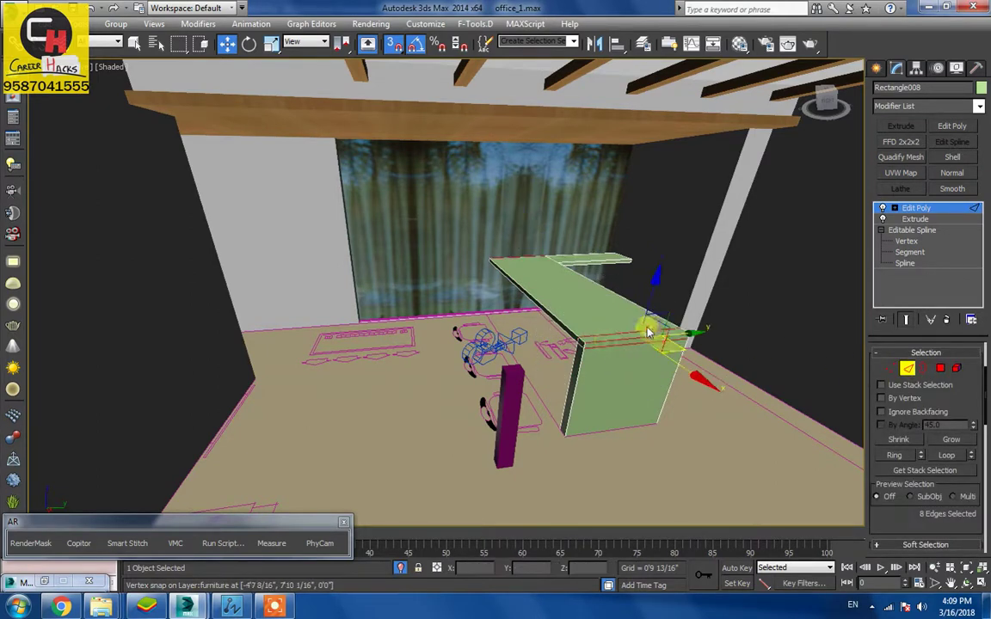
right_click(643, 321)
left_click(504, 371)
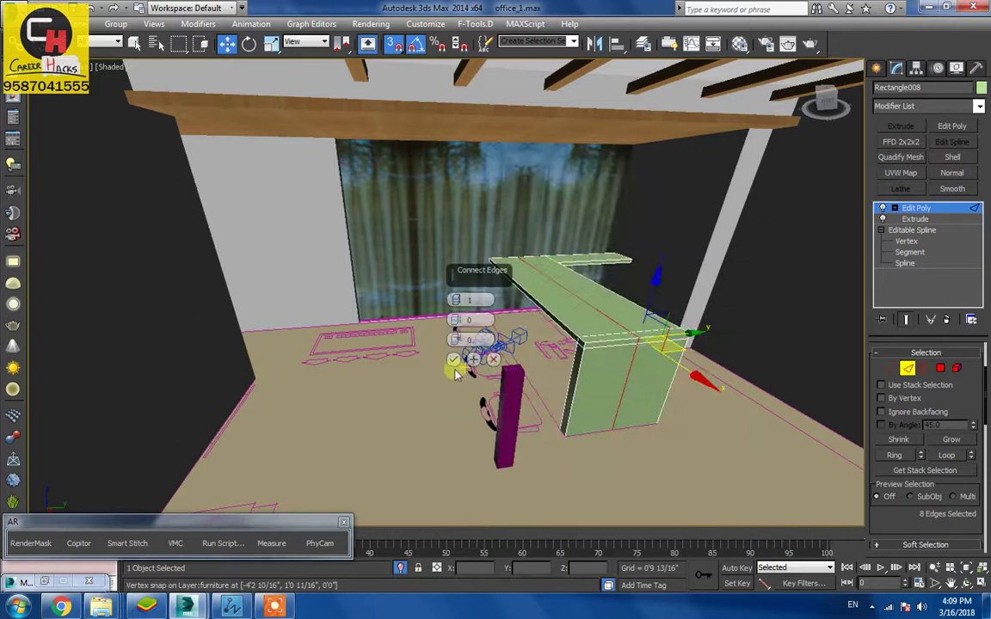
left_click(453, 359)
middle_click_drag(456, 372, 593, 353, "alt")
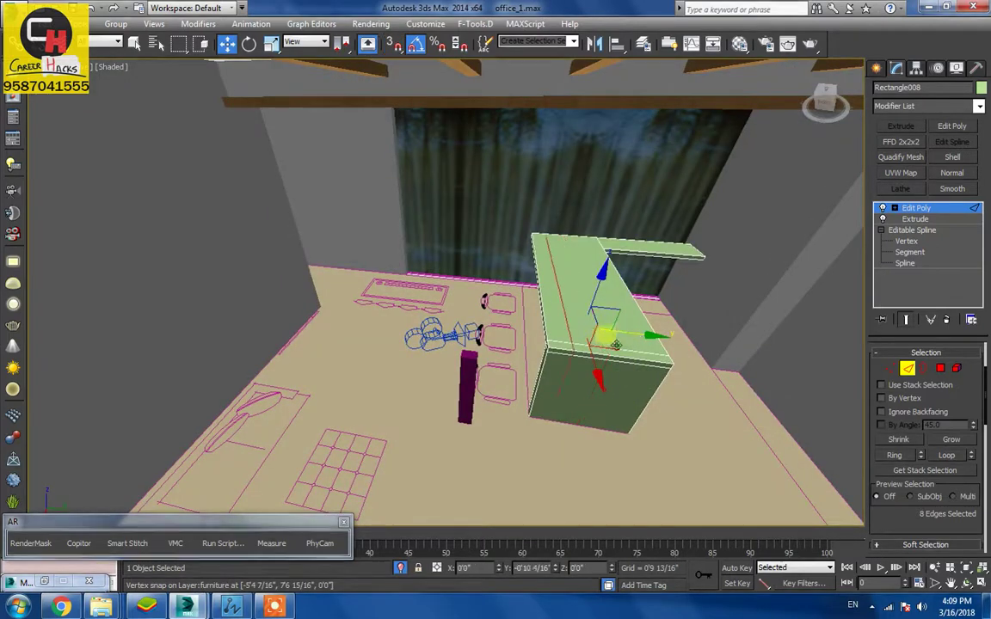
left_click_drag(616, 345, 603, 348)
- Connect the desktop's long edges with 1 segment and move the new edge loop toward the curtain end
middle_click_drag(449, 274, 582, 283, "alt")
scroll(516, 346, "up", 3)
middle_click_drag(388, 356, 351, 324, "alt")
middle_click_drag(305, 210, 454, 336)
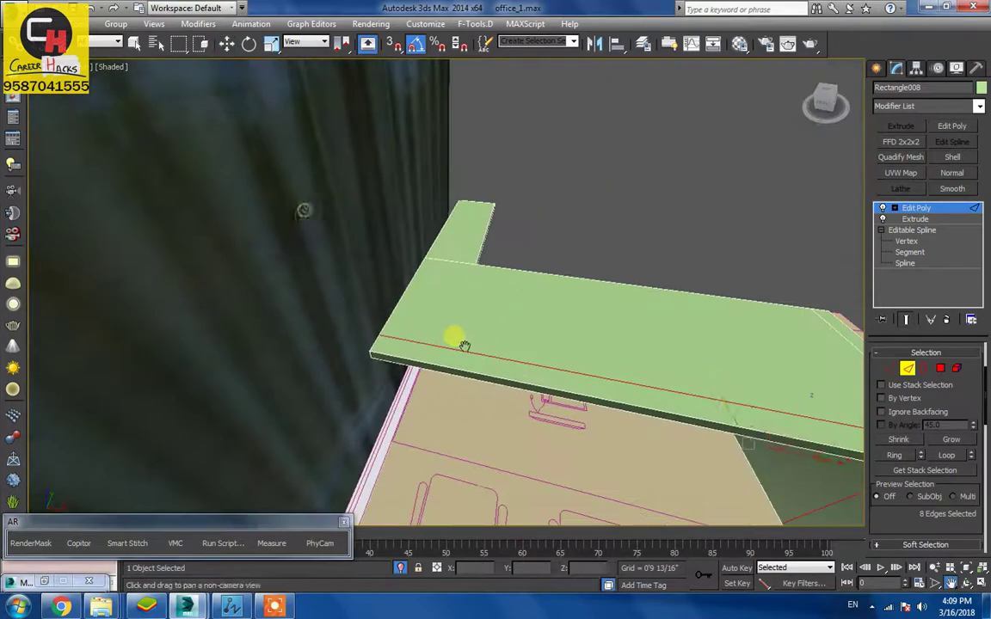
left_click_drag(585, 421, 629, 375)
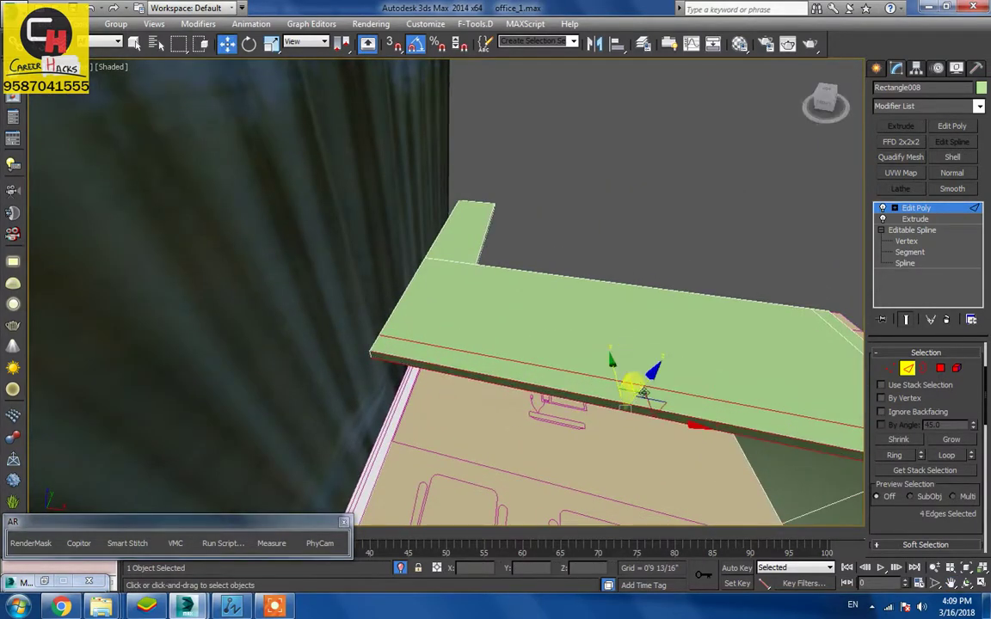
right_click(631, 384)
left_click(634, 4)
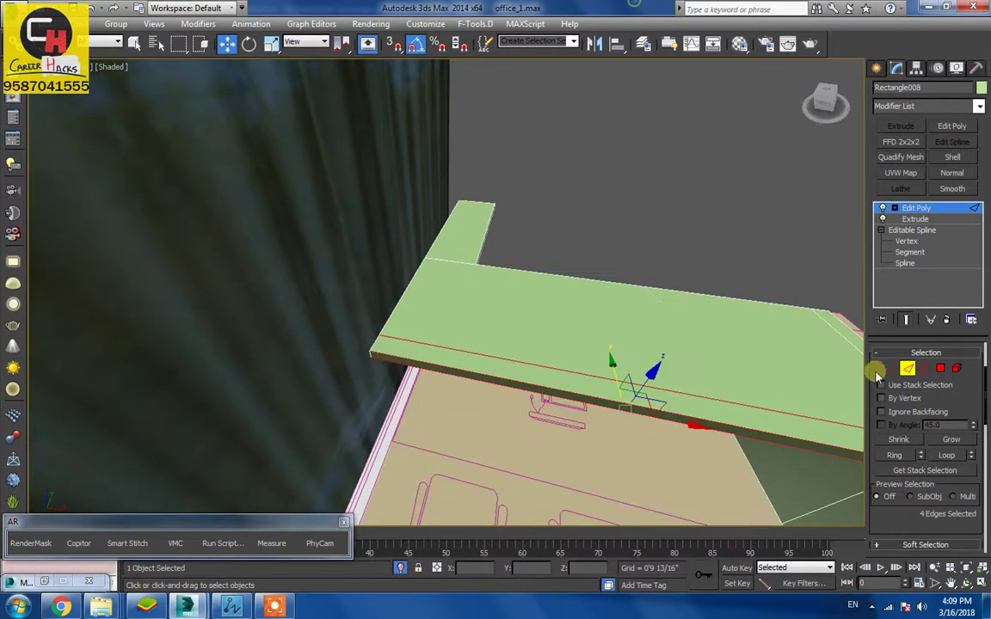
left_click(895, 455)
right_click(661, 286)
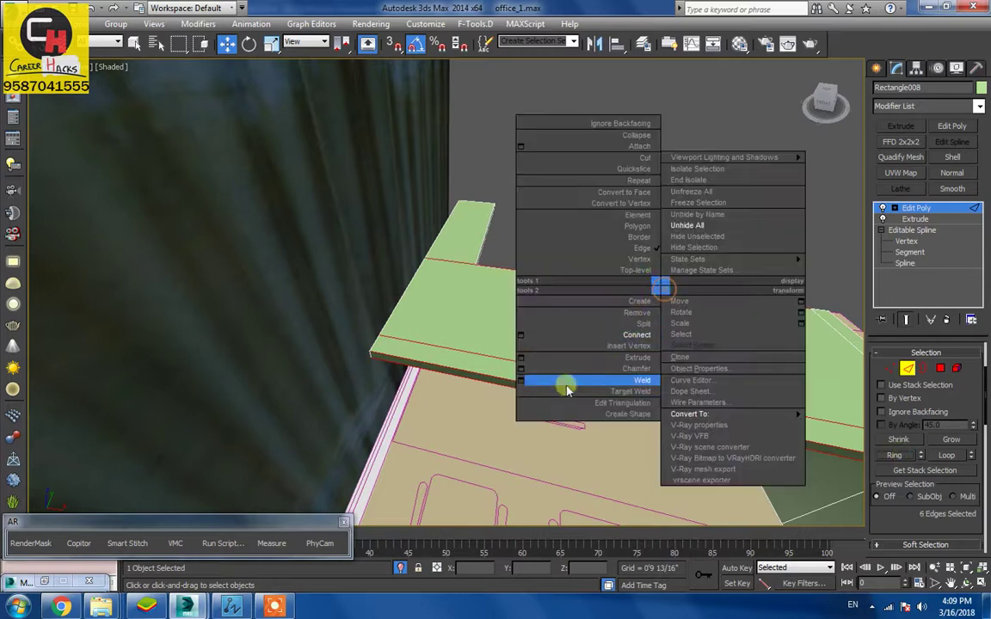
left_click(521, 334)
left_click(454, 360)
middle_click_drag(456, 363, 531, 365, "alt")
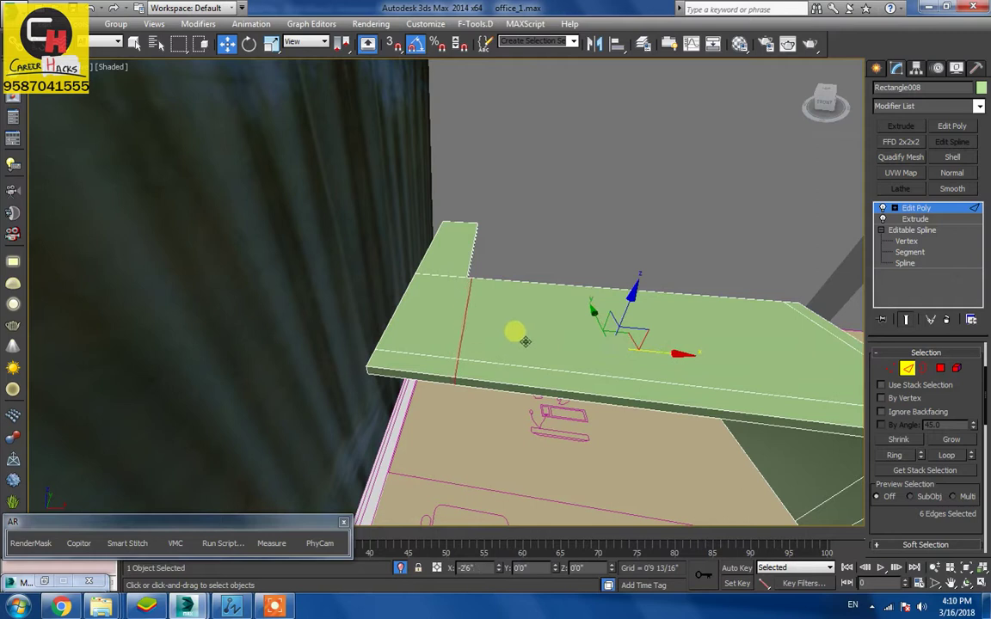
- Extrude the small underside polygon at the desktop's visitor-side corner beside the curtain
middle_click_drag(525, 341, 446, 291, "alt")
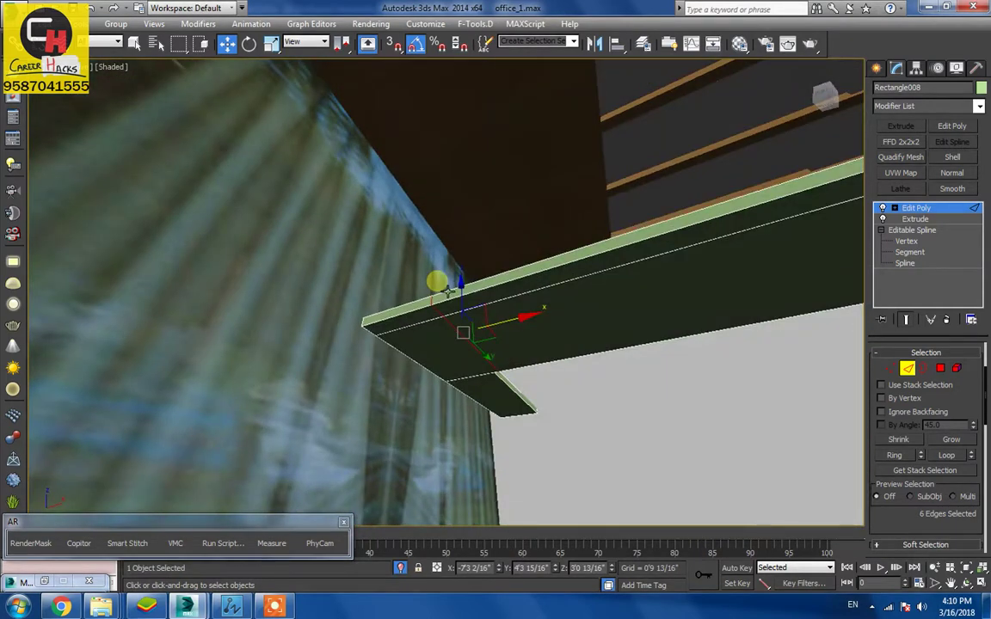
left_click(940, 367)
left_click(405, 318)
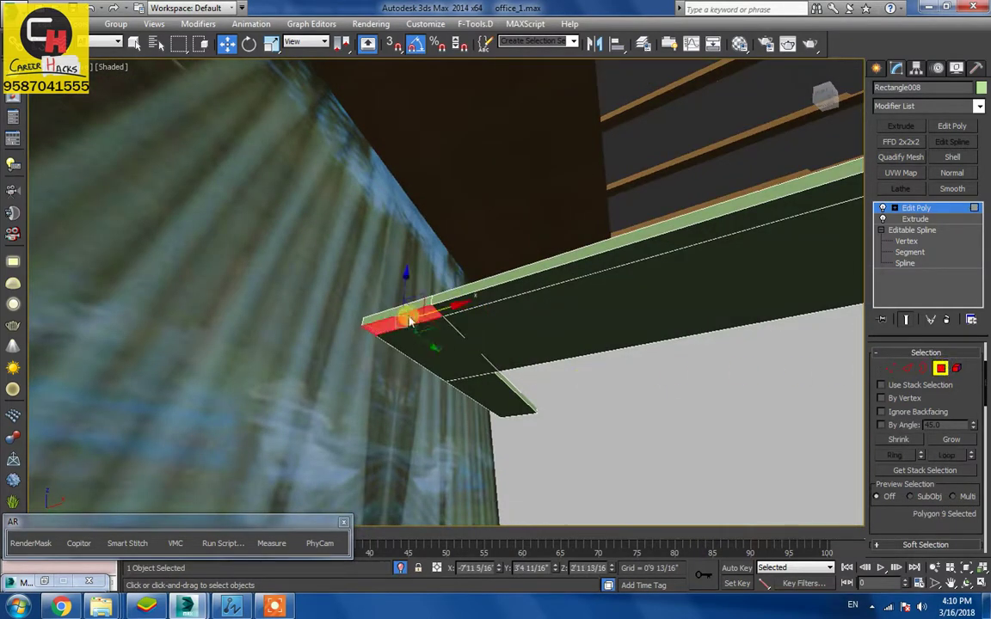
right_click(404, 313)
left_click(264, 350)
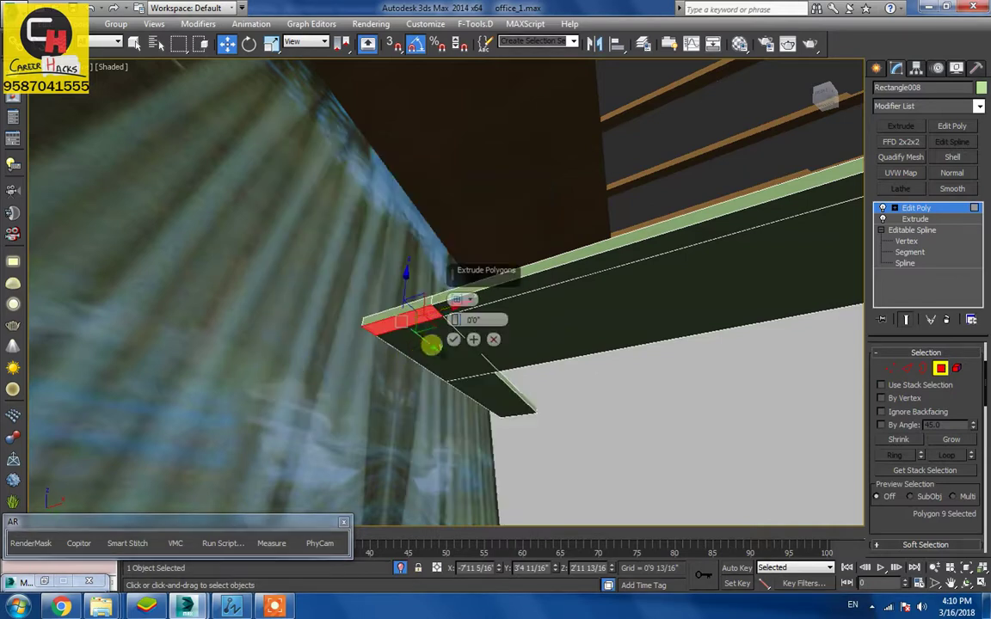
left_click(453, 343)
- Snap the extruded corner polygon down to the floor to form a desk leg, and leave polygon editing
middle_click_drag(371, 343, 353, 295, "alt")
key("s")
left_click_drag(337, 225, 460, 400)
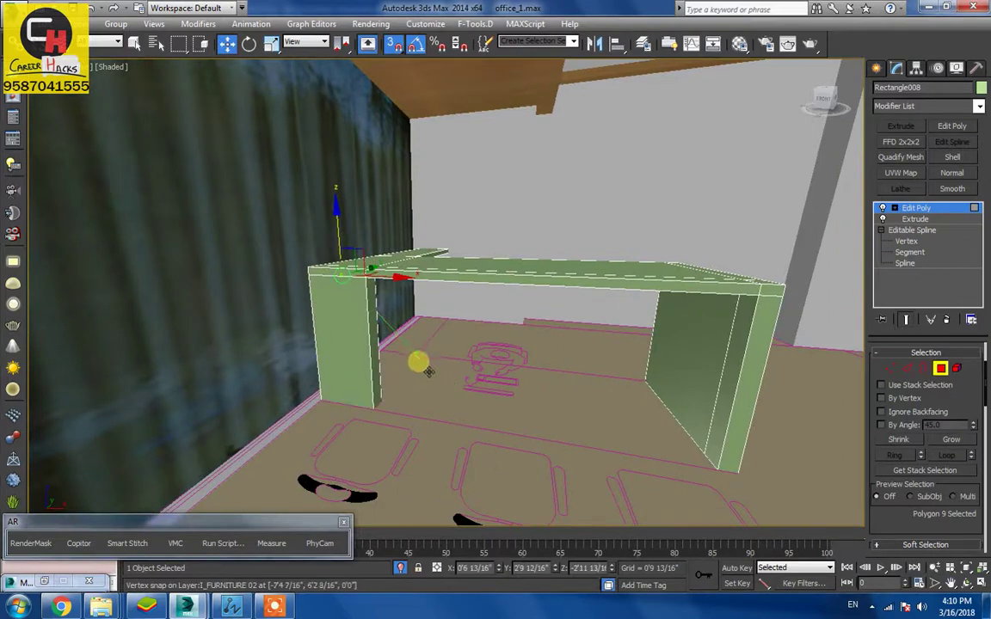
scroll(663, 409, "down", 2)
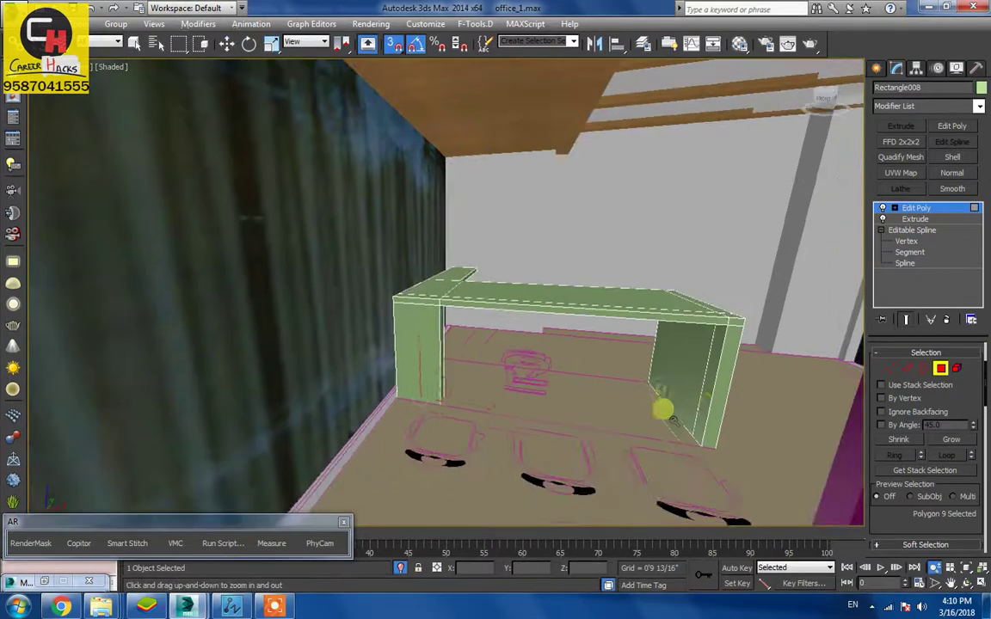
left_click(936, 210)
- Draw an AutoGrid plane about 6'9" wide and 9" long across the desk's visitor side, between the leg and the side panel
middle_click_drag(593, 405, 524, 333, "alt")
right_click(565, 355)
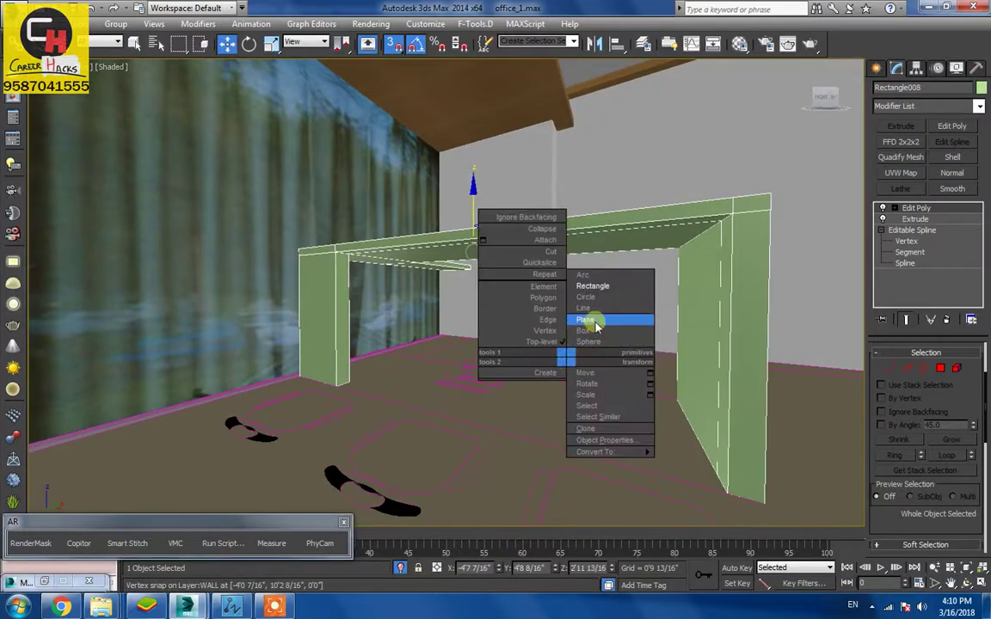
left_click(596, 325)
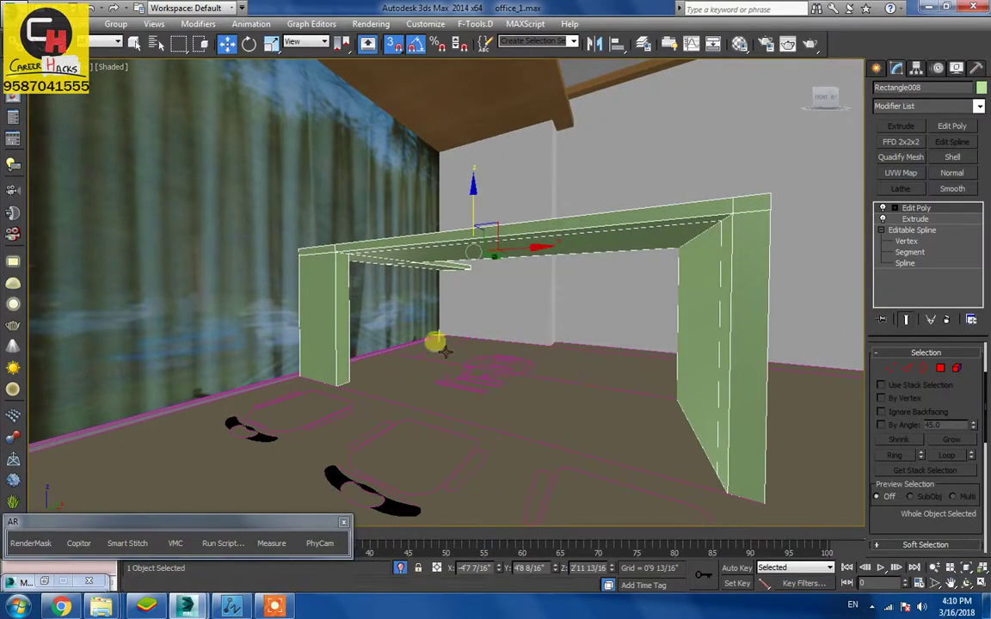
middle_click_drag(435, 343, 570, 386, "alt")
right_click(570, 387)
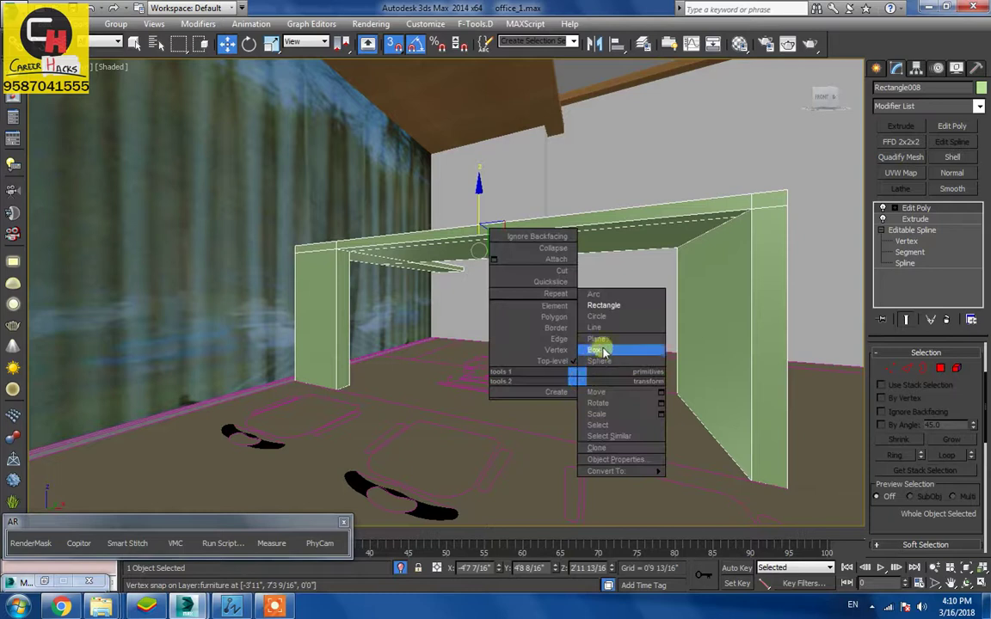
left_click(624, 340)
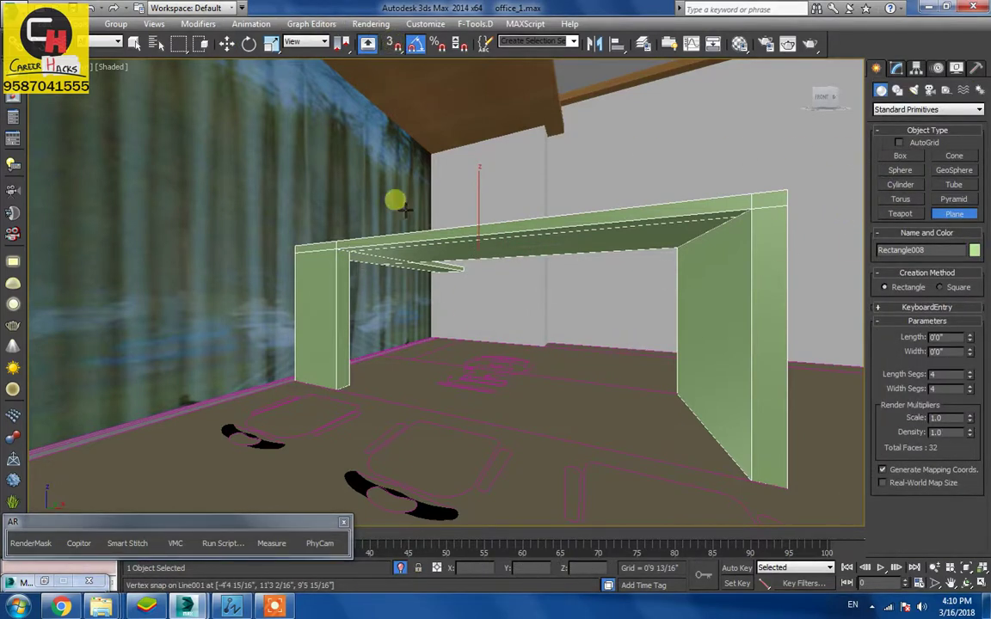
left_click(936, 144)
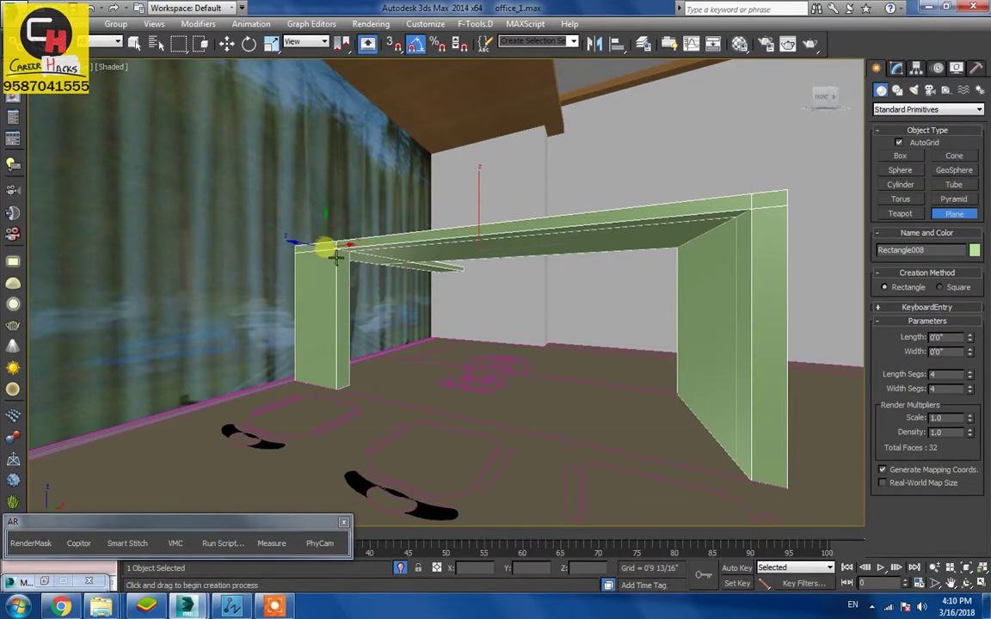
left_click_drag(334, 249, 774, 290)
- Set the plane's length and width segments to 1 and move the plane back under the desktop
key("w")
scroll(766, 281, "up", 1)
middle_click_drag(765, 282, 704, 321)
key("1")
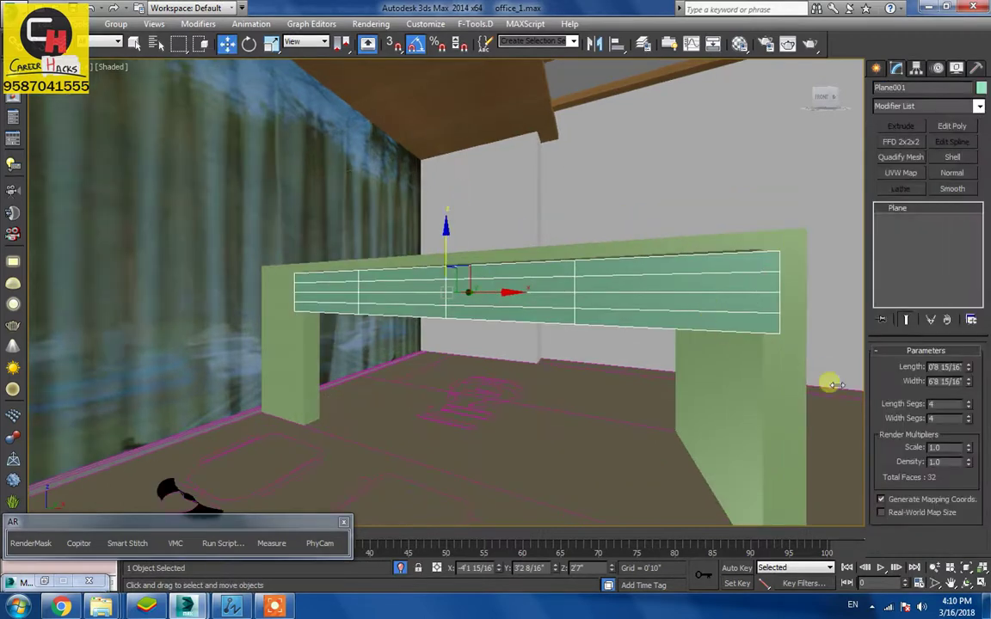
left_click_drag(970, 420, 969, 430)
middle_click_drag(525, 353, 483, 338, "alt")
left_click_drag(485, 316, 495, 316)
middle_click_drag(495, 317, 531, 360, "alt")
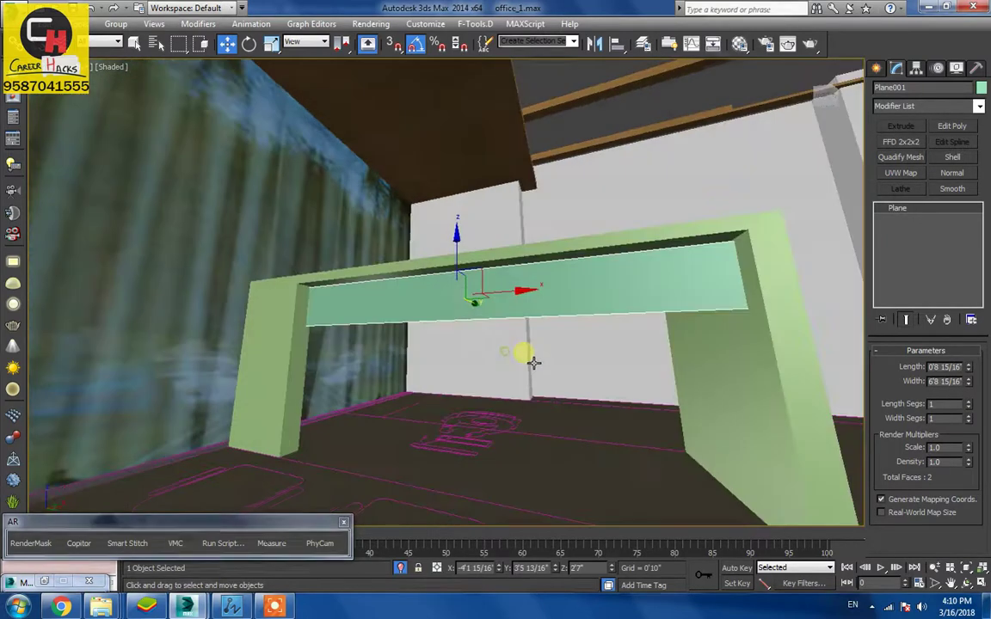
- Convert the plane to Editable Poly and raise its two upper vertices to meet the underside of the desktop
right_click(585, 275)
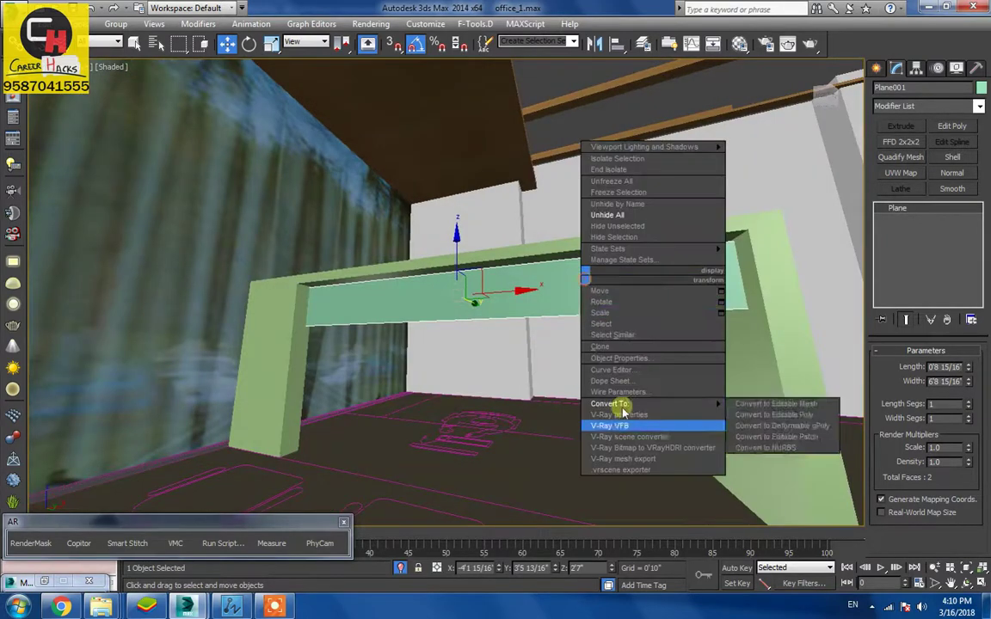
left_click(818, 411)
key("1")
left_click_drag(231, 244, 301, 291)
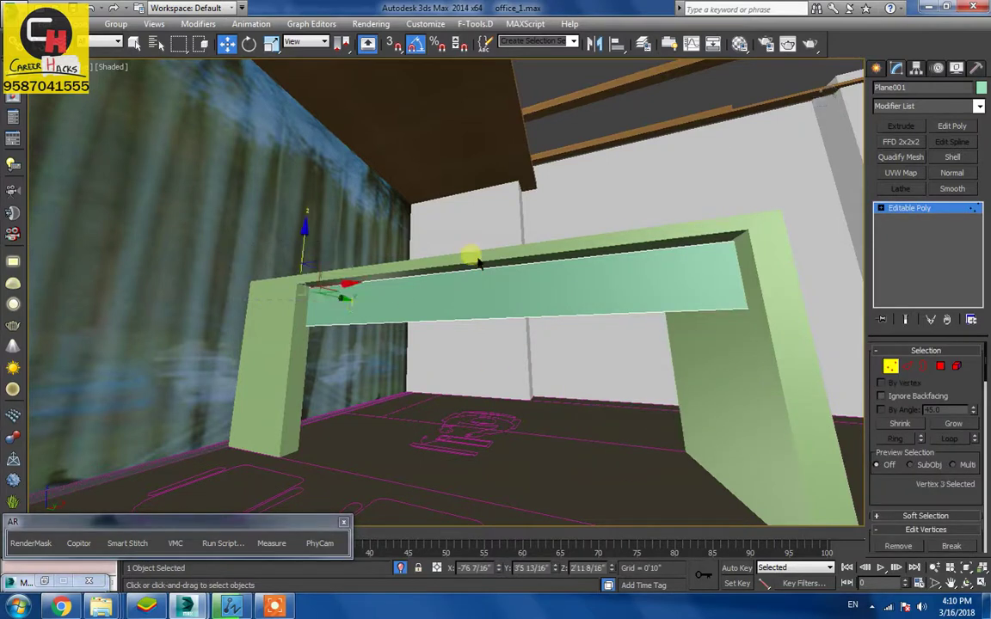
left_click_drag(721, 262, 720, 260)
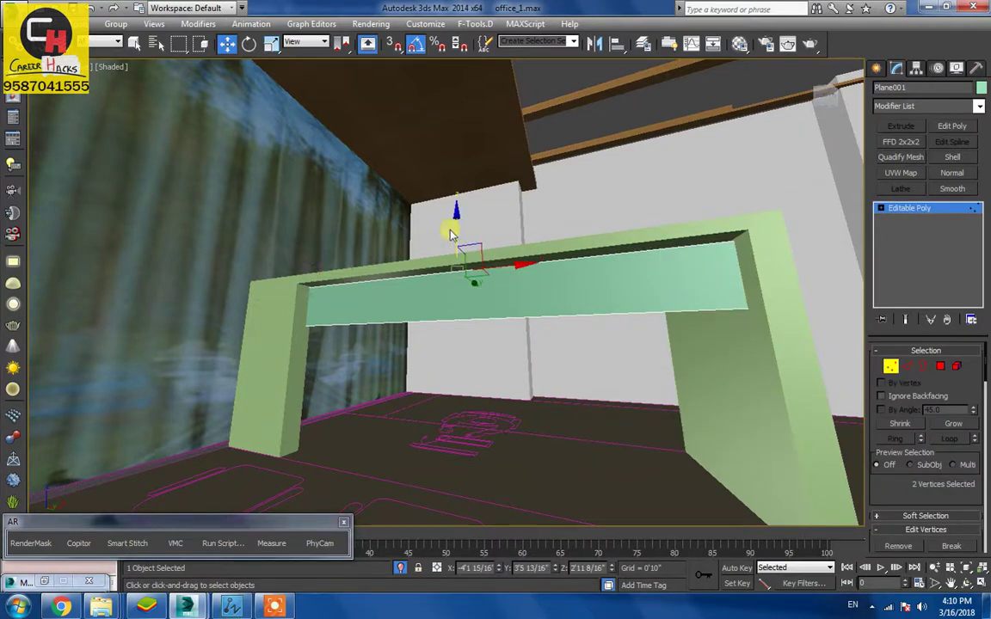
left_click_drag(469, 235, 465, 226)
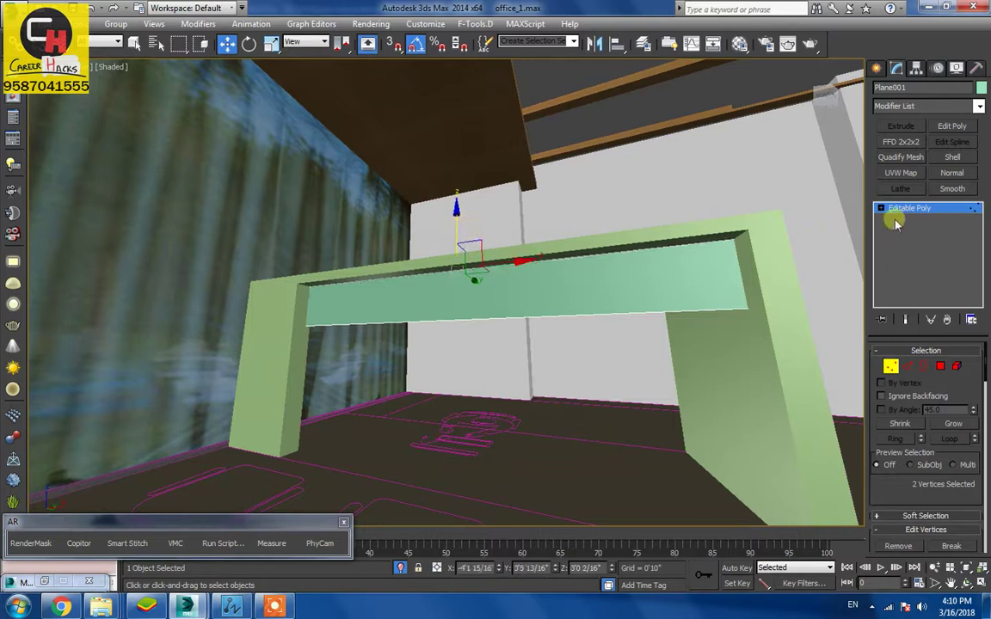
left_click(921, 210)
scroll(501, 305, "down", 4)
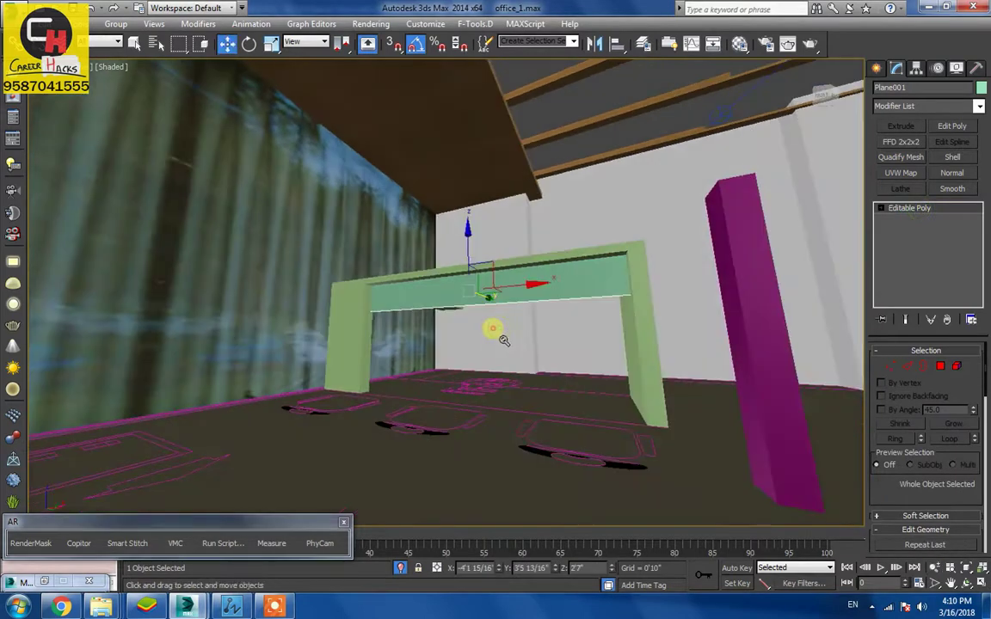
middle_click_drag(543, 387, 523, 449, "alt")
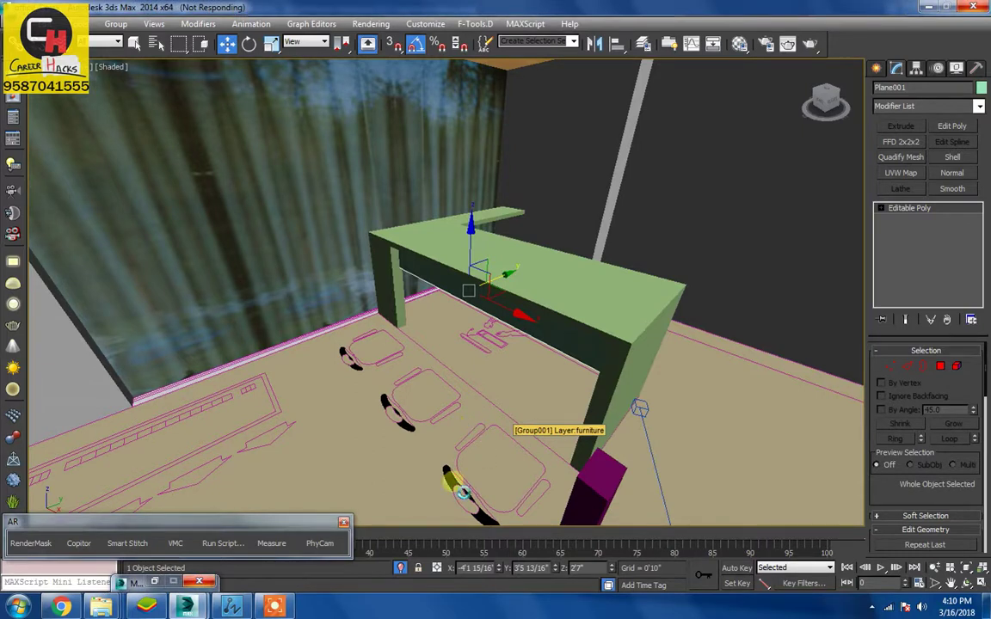
left_click(276, 606)
left_click(621, 553)
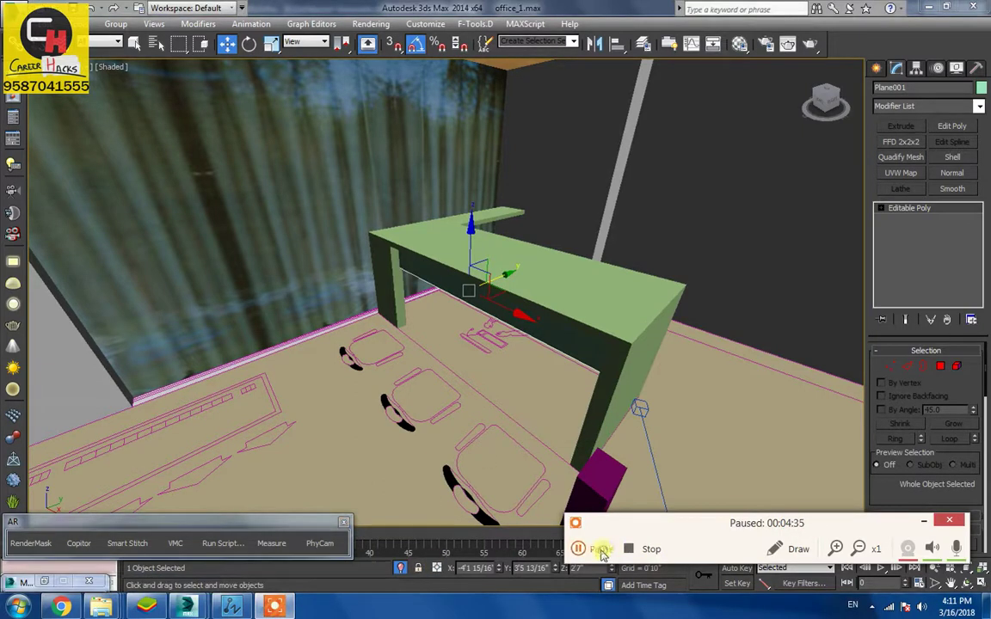
- Select the grouped office chair and computer set standing outside the room and show it in the top view
left_click(428, 356)
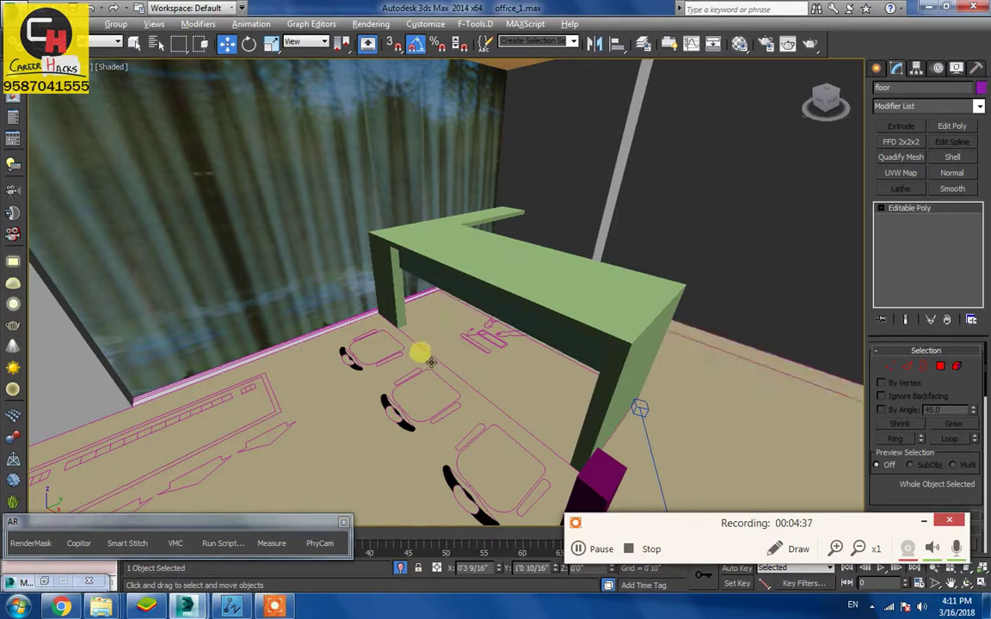
key("z")
left_click(389, 394)
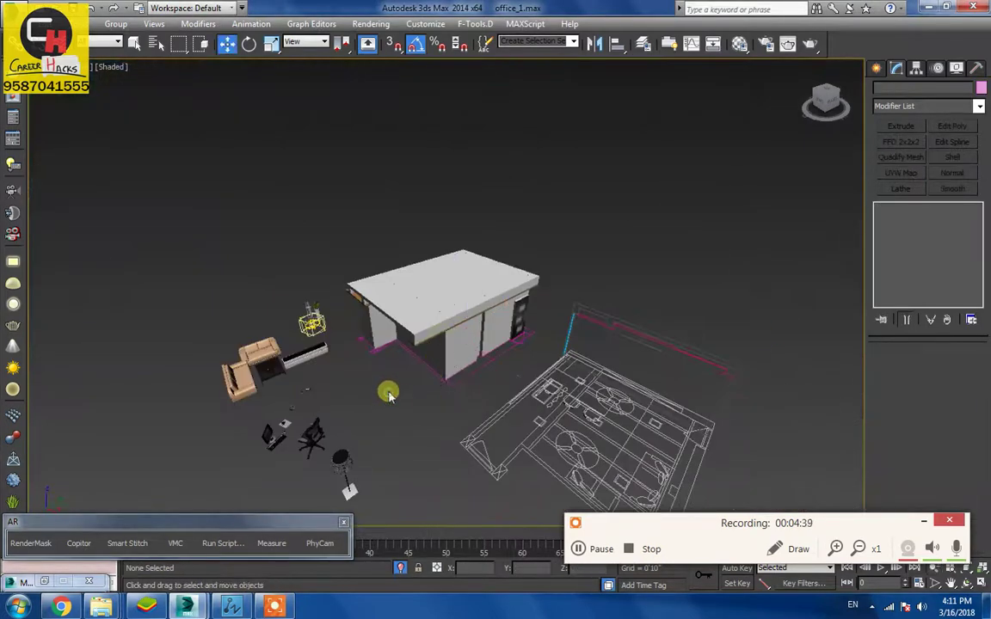
left_click(313, 436)
key("z")
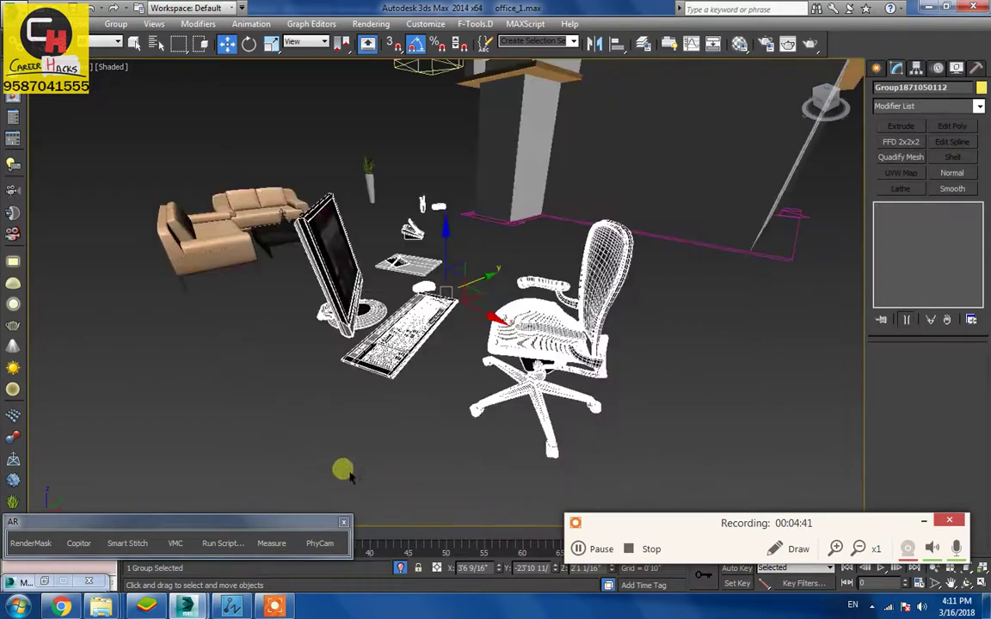
middle_click_drag(343, 468, 369, 376, "alt")
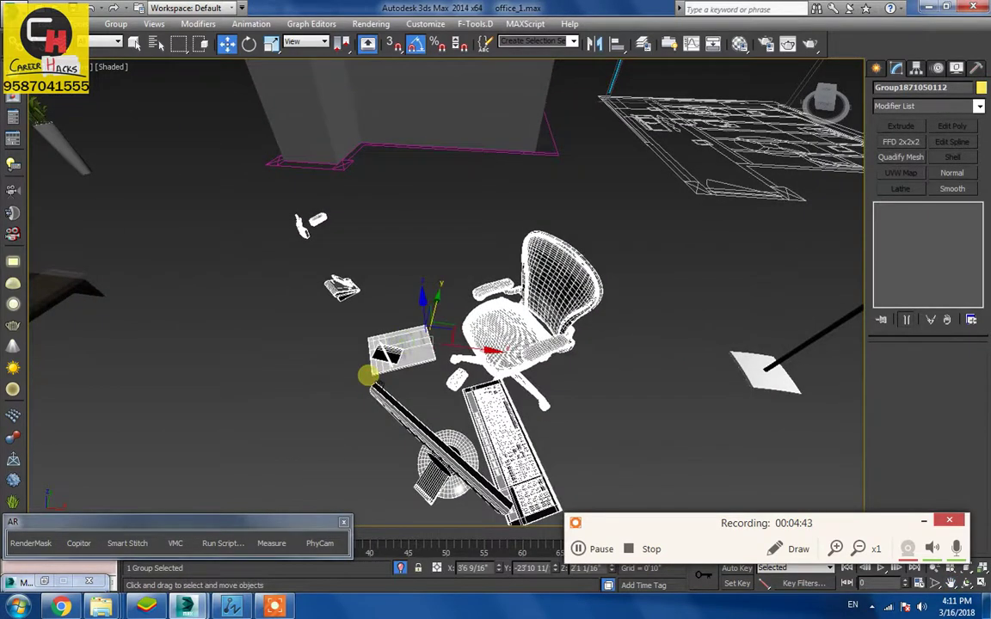
key("t")
scroll(369, 376, "down", 5)
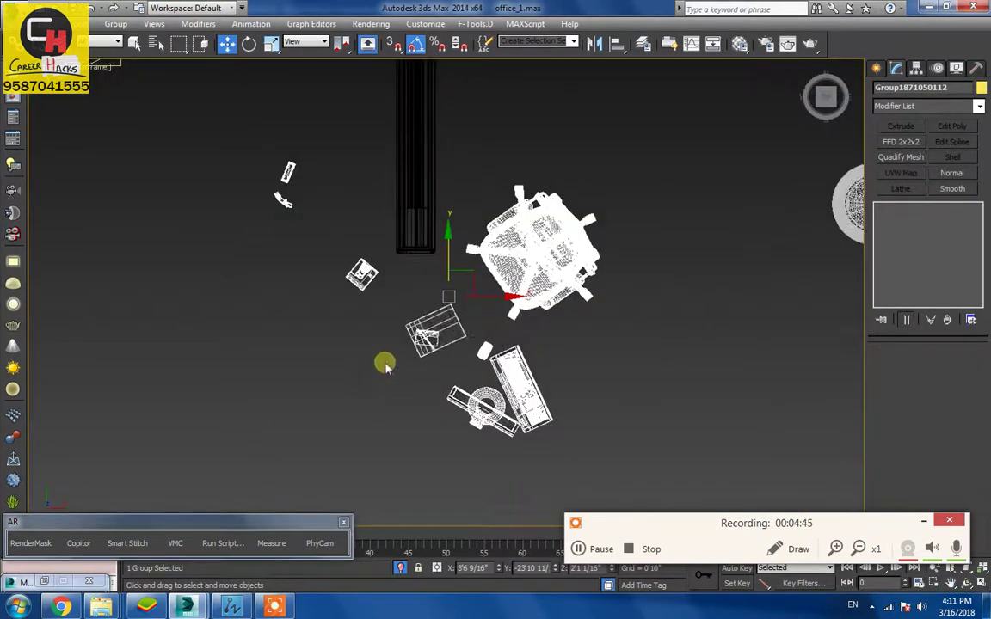
middle_click_drag(467, 416, 516, 396)
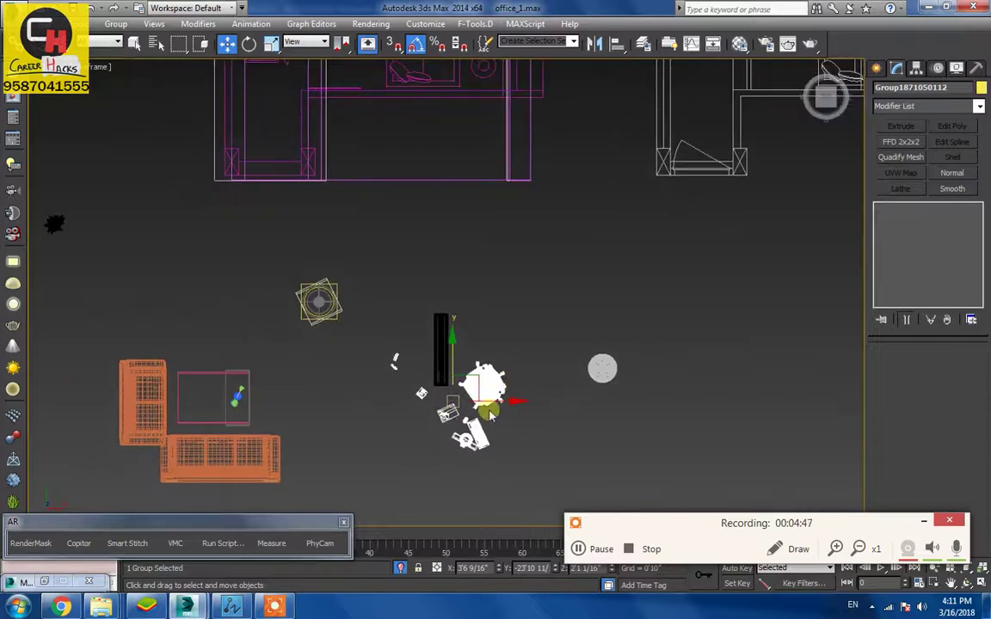
- Move the chair and computer group into the room and place it at the desk's drawn seat on the floor plan
left_click_drag(490, 415, 369, 241)
middle_click_drag(392, 266, 436, 410)
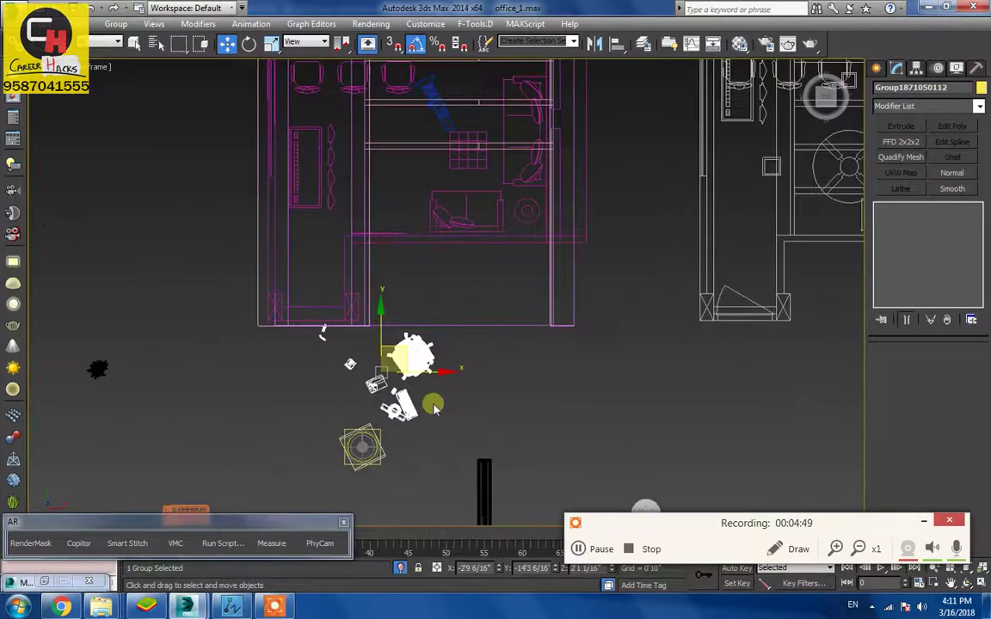
left_click_drag(435, 409, 456, 215)
middle_click_drag(460, 205, 499, 402)
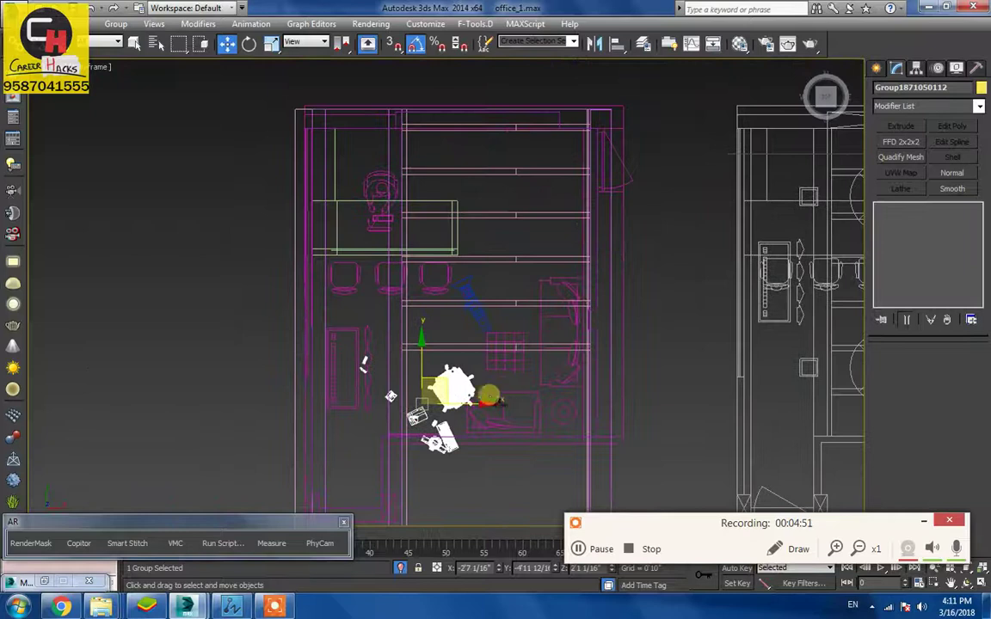
left_click_drag(453, 389, 395, 211)
scroll(396, 211, "up", 4)
- With angle snap off, rotate the chair and computer group so the chair faces the desk, and align it with the plan's seat
key("e")
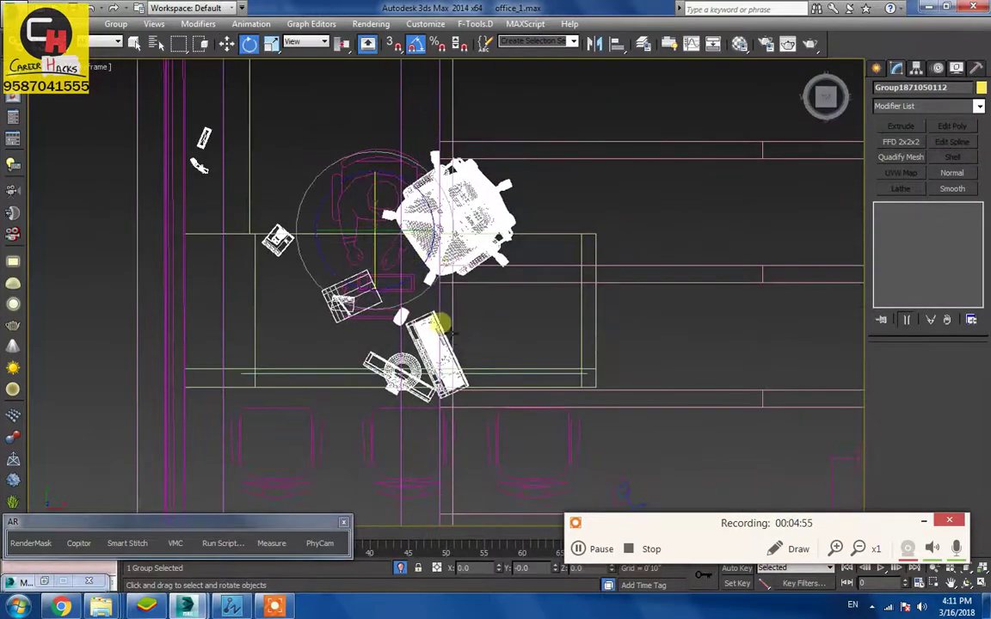
left_click(421, 294, "ctrl")
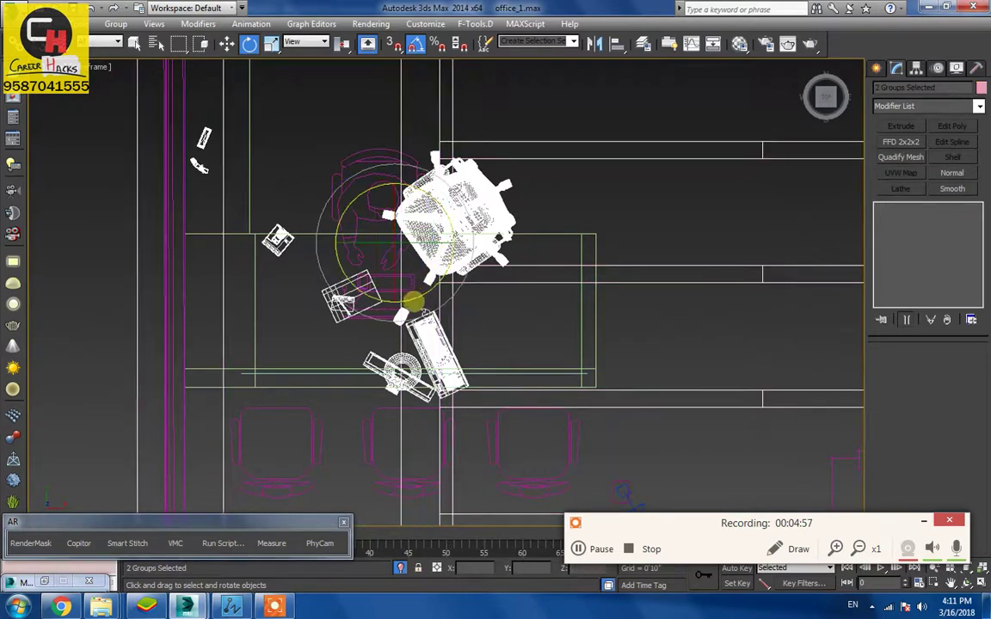
left_click_drag(423, 296, 463, 259)
key("ctrl+z")
key("a")
key("w")
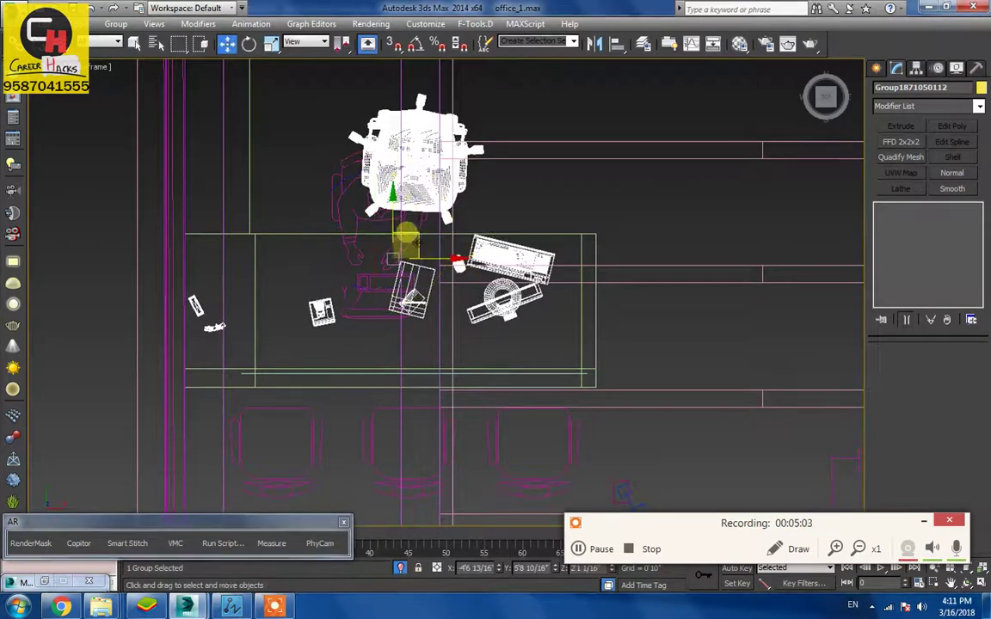
left_click_drag(406, 243, 382, 270)
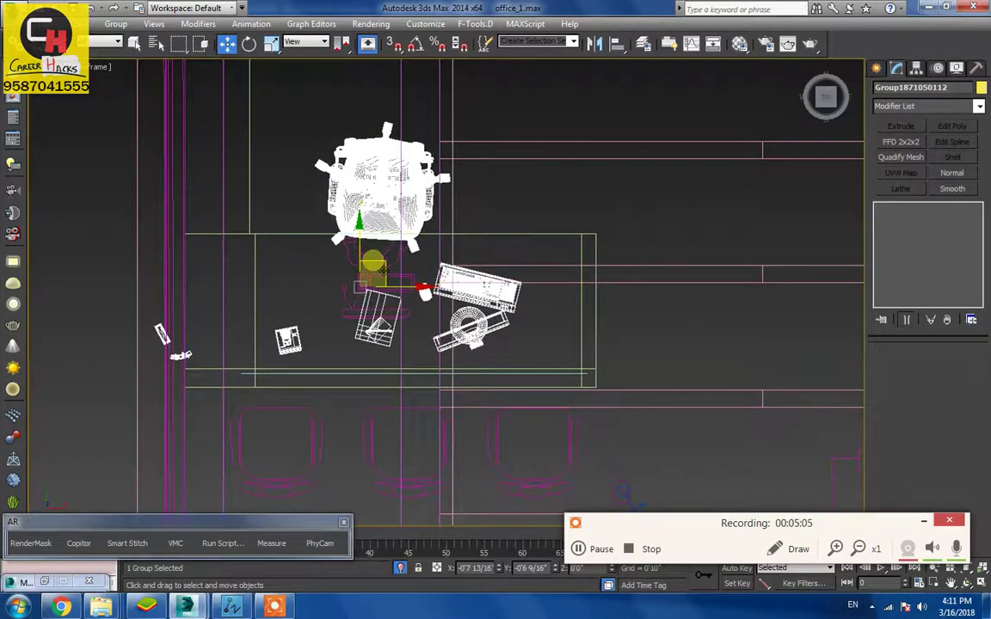
- Examine the floor plan's furniture layout from above and the remaining sofa set, table, cabinet, lamp and plant models outside the room
middle_click_drag(355, 371, 361, 414)
scroll(333, 389, "up", 1)
middle_click_drag(355, 361, 308, 284)
scroll(463, 337, "down", 1)
scroll(462, 337, "down", 1)
middle_click_drag(392, 417, 349, 283)
scroll(396, 380, "down", 1)
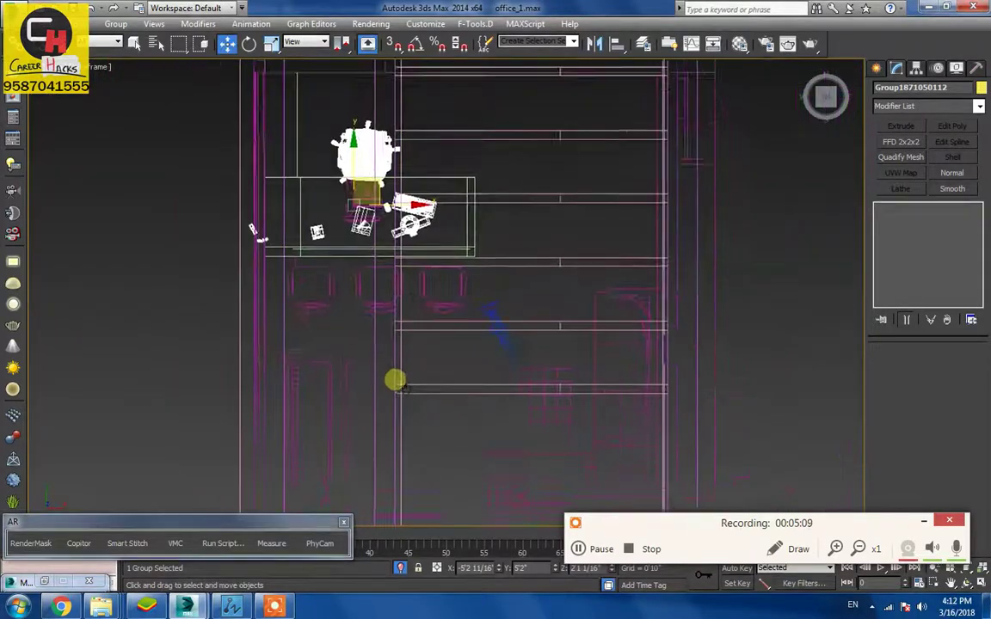
middle_click_drag(385, 408, 381, 361)
middle_click_drag(483, 337, 487, 431)
scroll(430, 351, "down", 1)
middle_click_drag(429, 352, 384, 231)
middle_click_drag(377, 337, 361, 313)
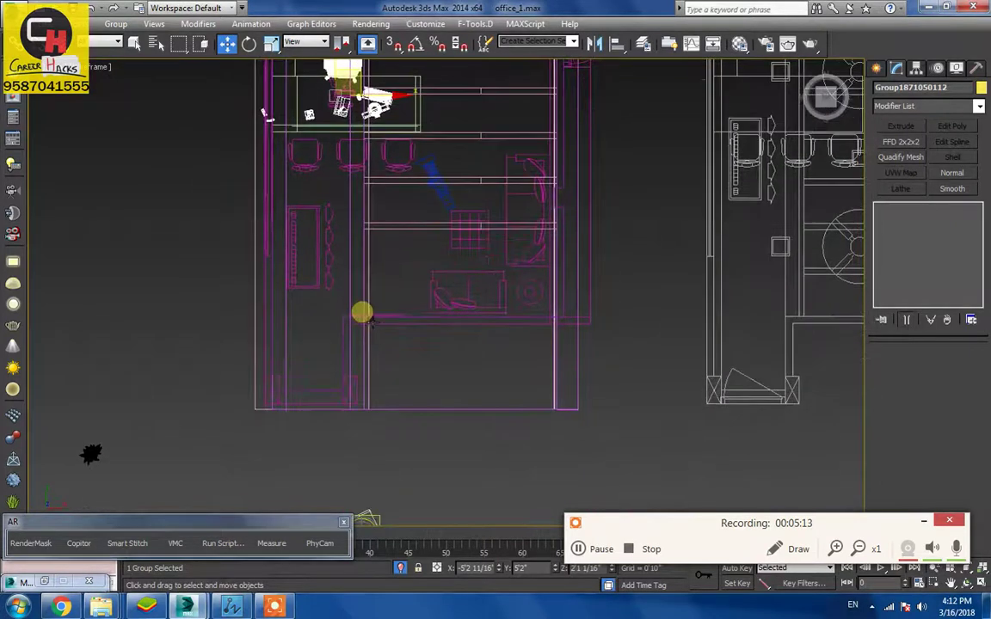
middle_click_drag(422, 247, 462, 370)
middle_click_drag(427, 341, 415, 363)
middle_click_drag(414, 363, 398, 82)
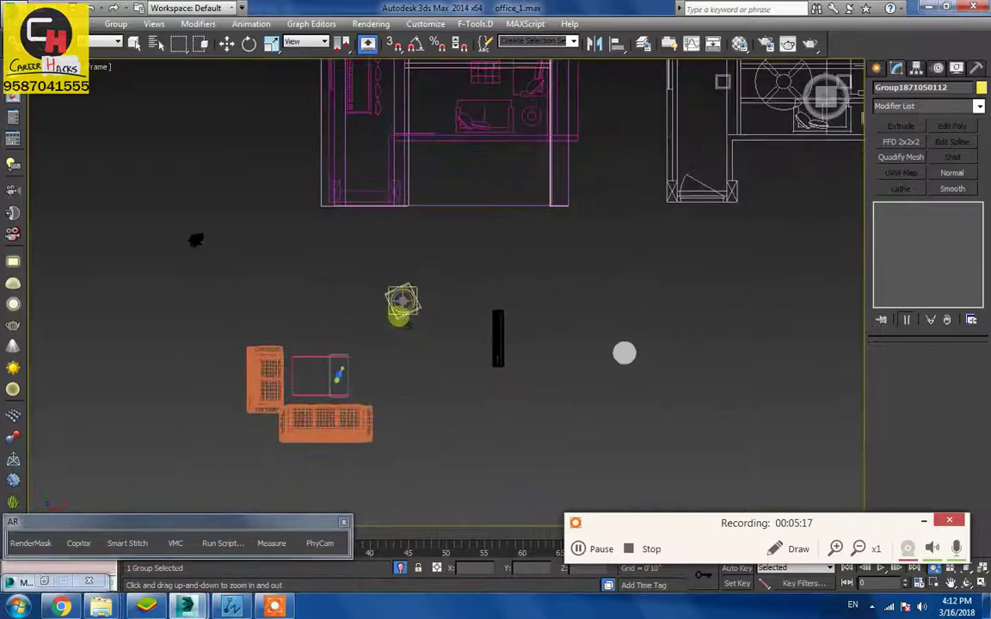
scroll(420, 362, "up", 2)
key("F3")
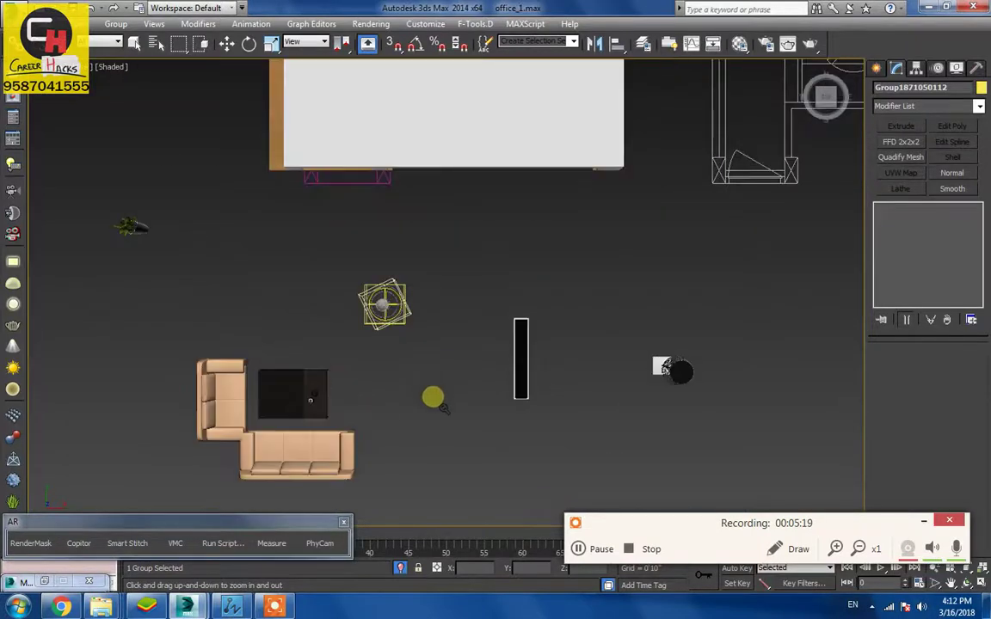
mouse_move(471, 378)
middle_mouse_down("alt")
mouse_move(414, 348)
mouse_move(753, 381)
mouse_move(589, 372)
middle_mouse_up("alt")
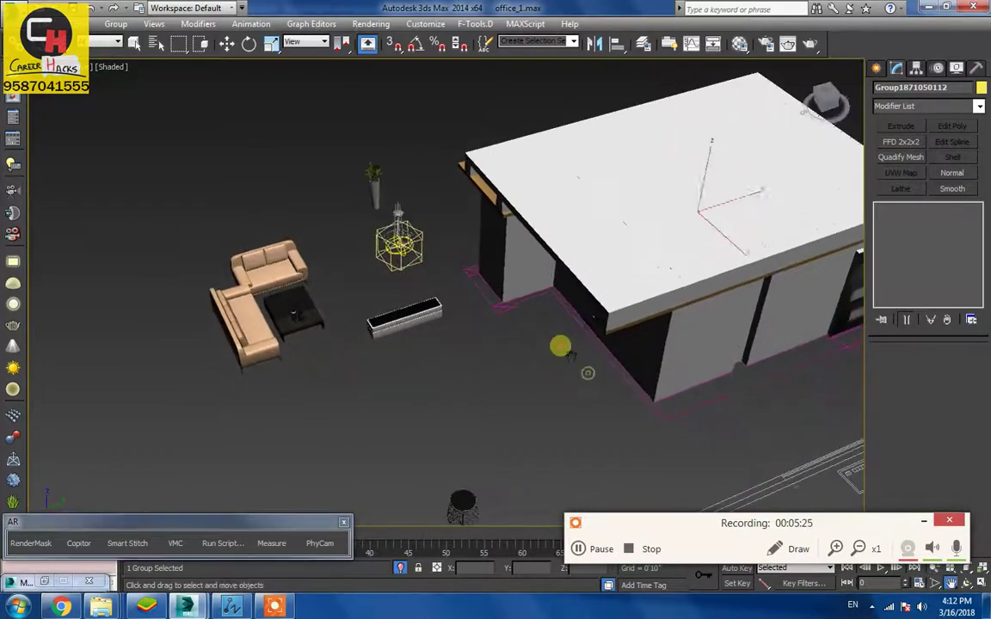
mouse_move(445, 405)
middle_mouse_down("alt")
mouse_move(546, 369)
mouse_move(515, 394)
mouse_move(511, 362)
middle_mouse_up("alt")
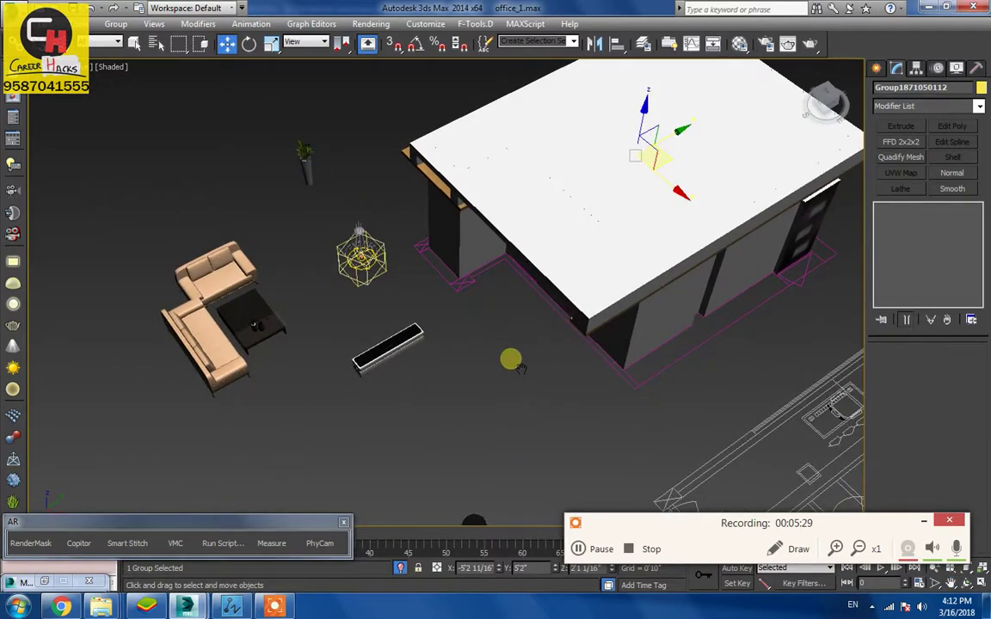